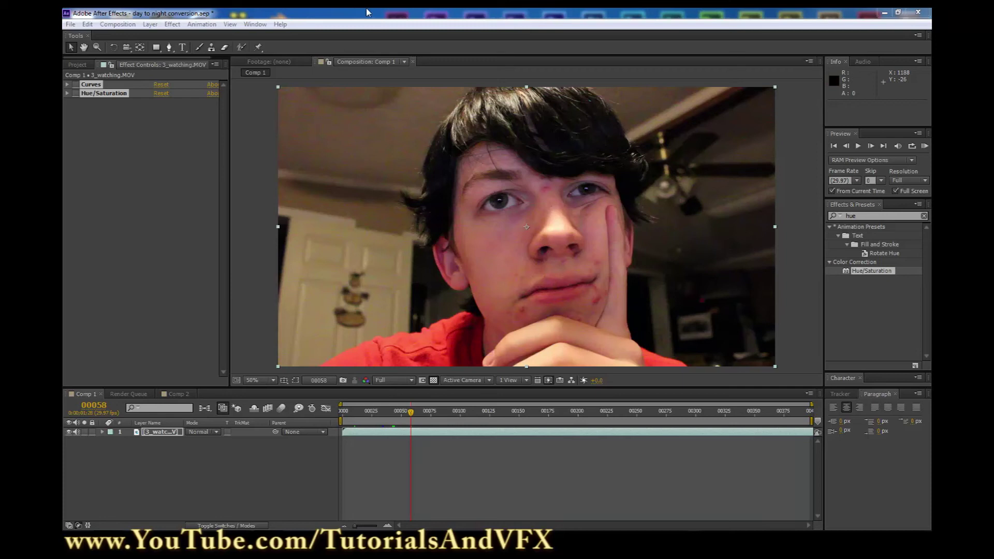
Enable Curves and Hue/Saturation on Comp 1's footage and scrub to preview the night look
{"action": "left_click", "coordinate": [298, 14]}
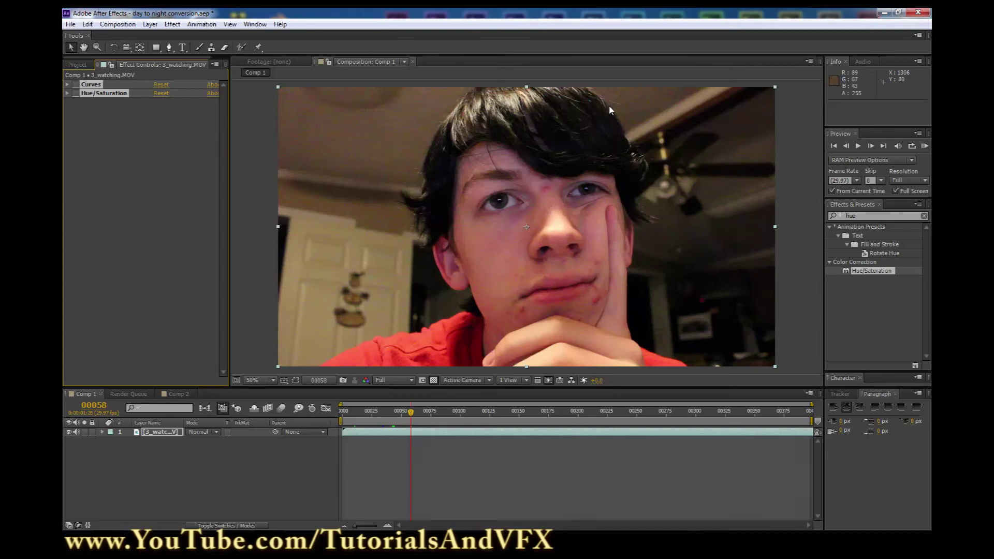
{"action": "left_click", "coordinate": [77, 85]}
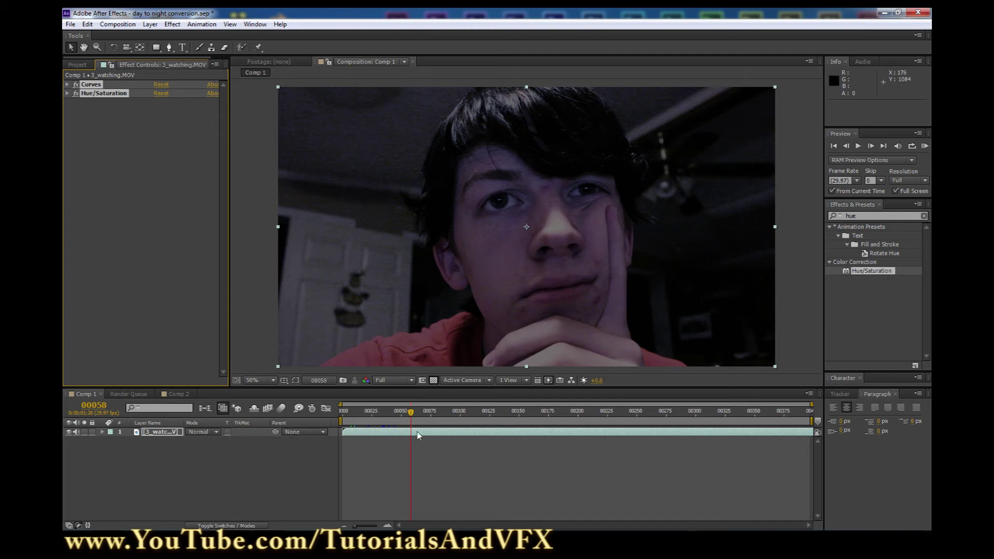
{"action": "left_click_drag", "start_coordinate": [411, 413], "coordinate": [446, 434]}
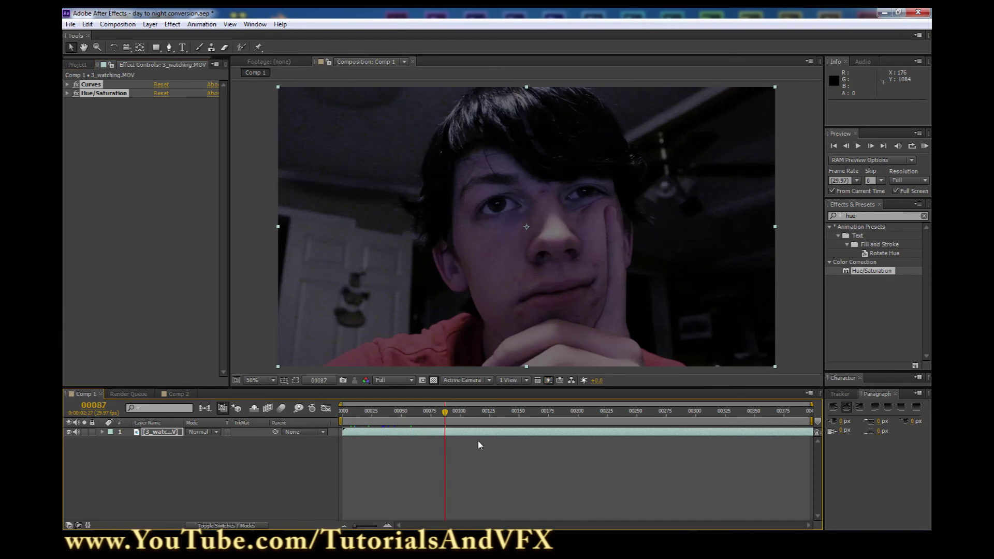
{"action": "left_click", "coordinate": [174, 396]}
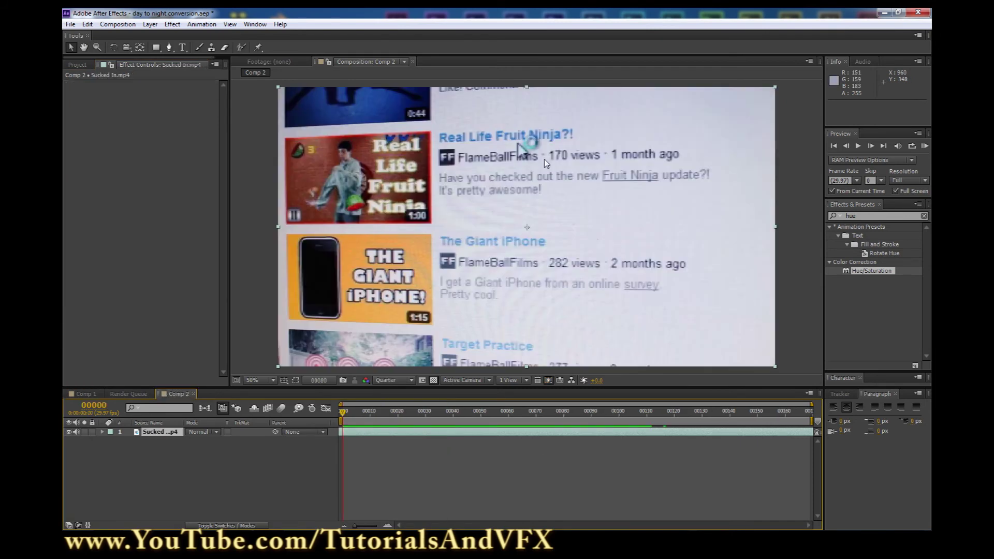
Scrub and zoom through Comp 2's Sucked In.mp4 clip to review the blue energy stream
{"action": "left_click_drag", "start_coordinate": [343, 411], "coordinate": [583, 417]}
{"action": "left_click_drag", "start_coordinate": [442, 286], "coordinate": [424, 189]}
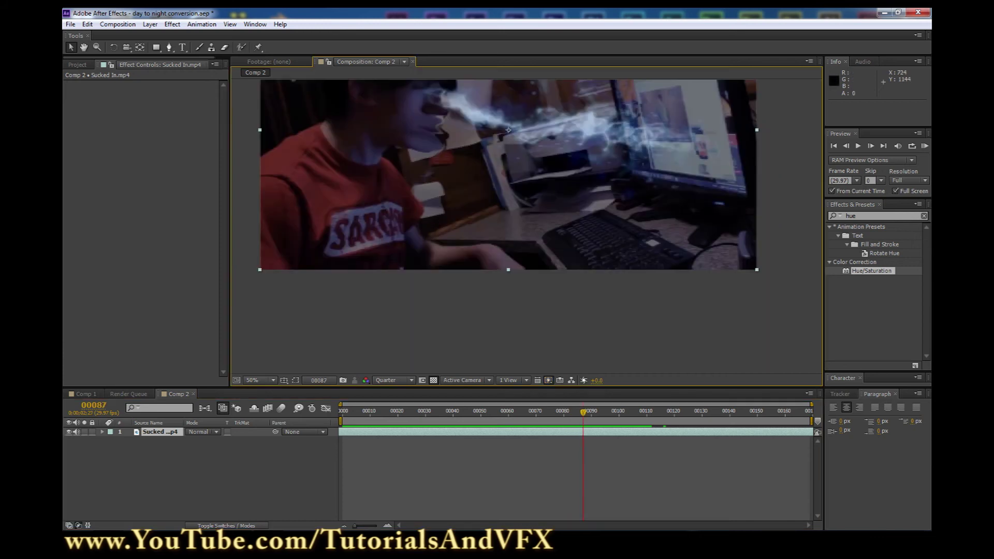
{"action": "scroll", "coordinate": [446, 284], "scroll_direction": "up", "scroll_amount": 2}
{"action": "scroll", "coordinate": [443, 297], "scroll_direction": "down", "scroll_amount": 4}
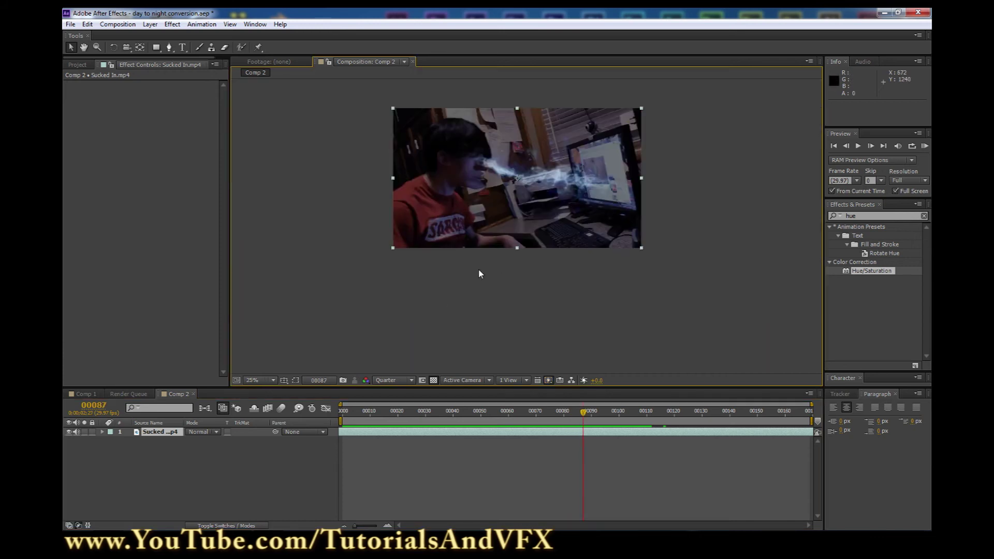
{"action": "left_click_drag", "start_coordinate": [585, 412], "coordinate": [547, 419]}
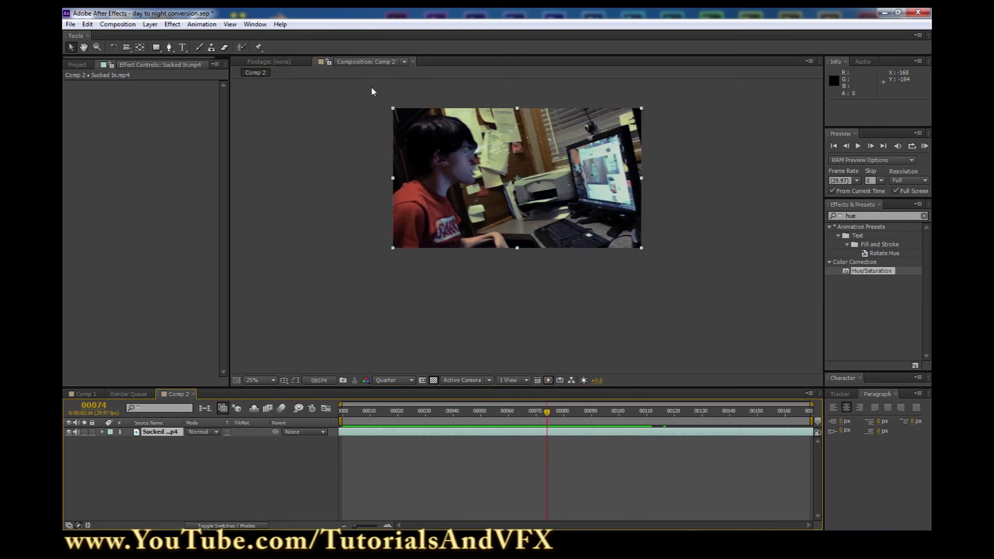
Start a new empty project, discarding unsaved changes to the old one
{"action": "left_click", "coordinate": [67, 64]}
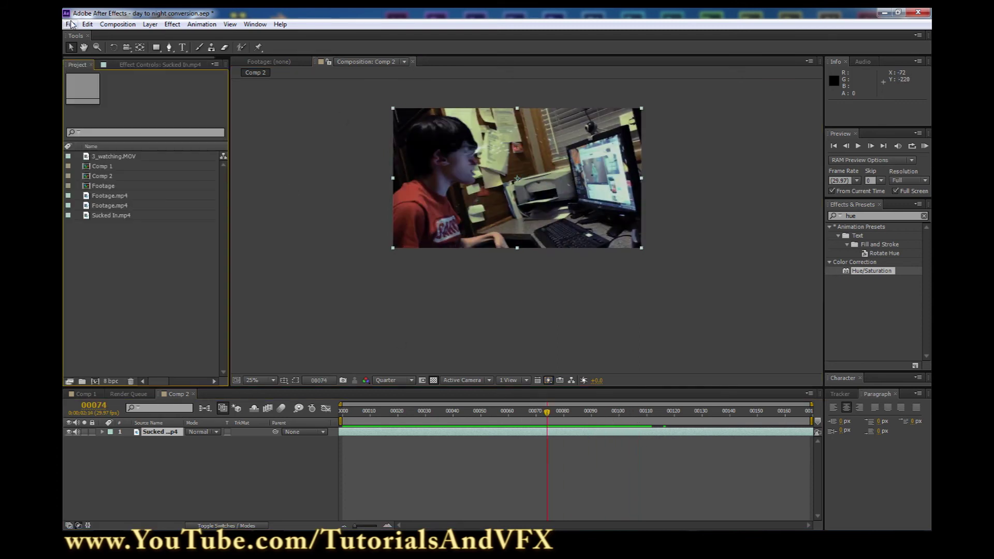
{"action": "left_click", "coordinate": [70, 24]}
{"action": "mouse_move", "coordinate": [78, 36]}
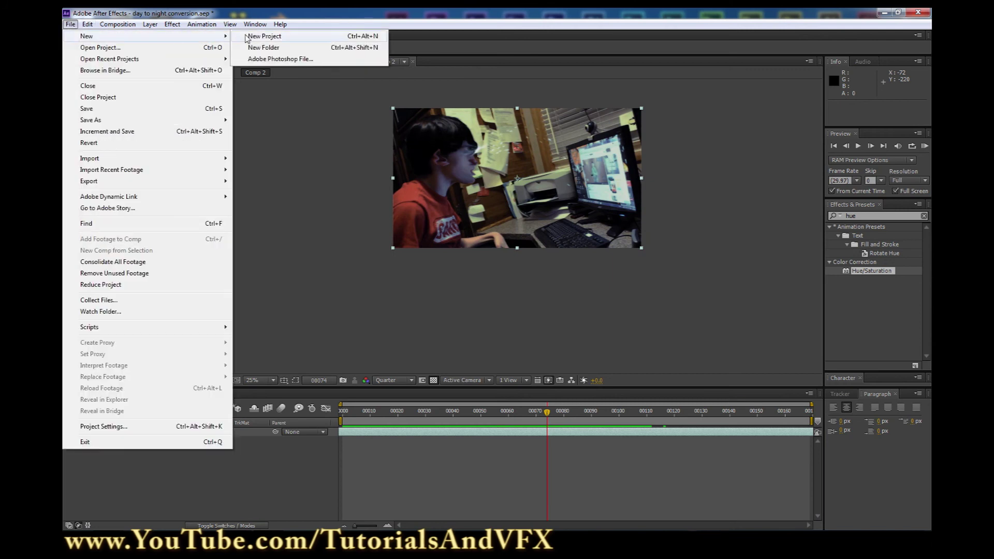
{"action": "left_click", "coordinate": [256, 36]}
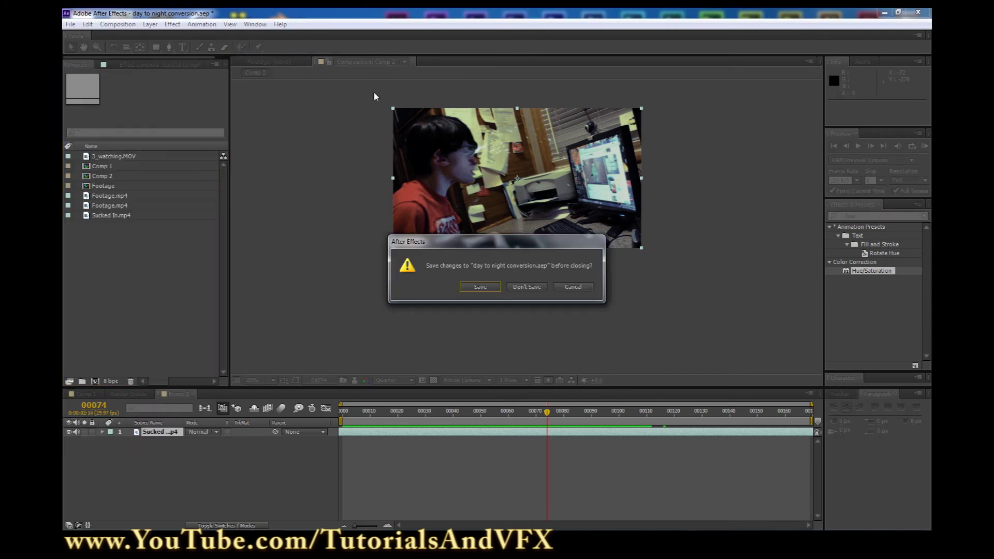
{"action": "left_click", "coordinate": [529, 287]}
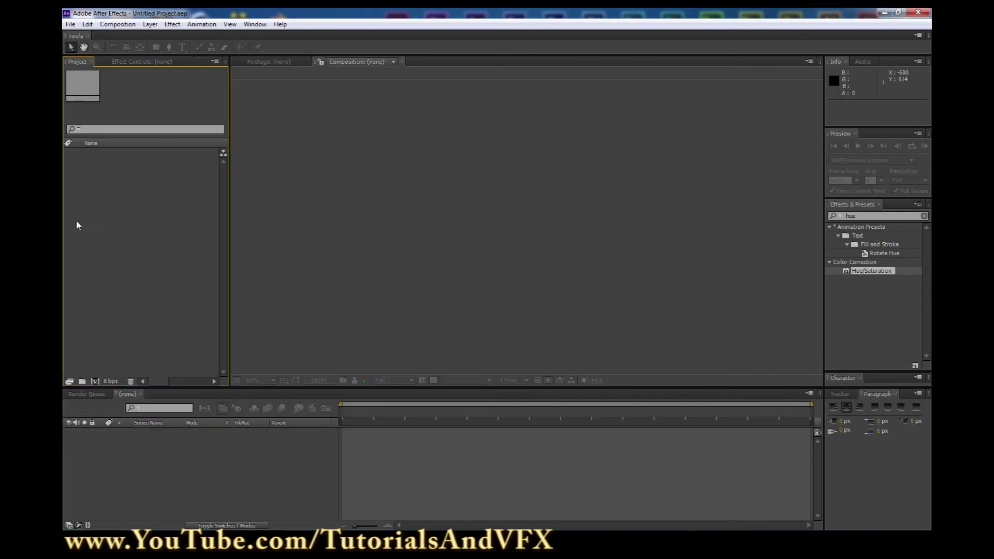
Import Footage.mp4 from the Project panel's context menu
{"action": "right_click", "coordinate": [116, 203]}
{"action": "mouse_move", "coordinate": [155, 244]}
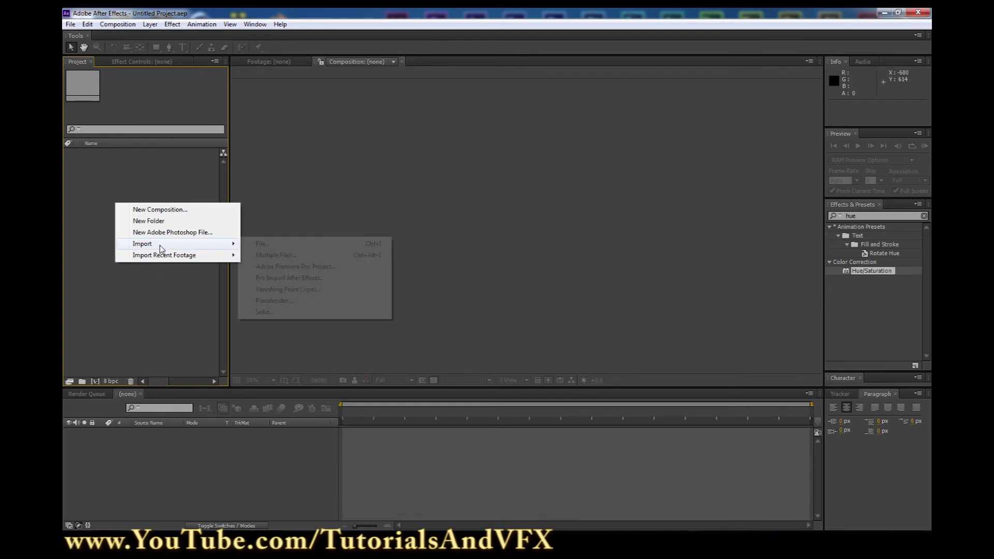
{"action": "left_click", "coordinate": [303, 247]}
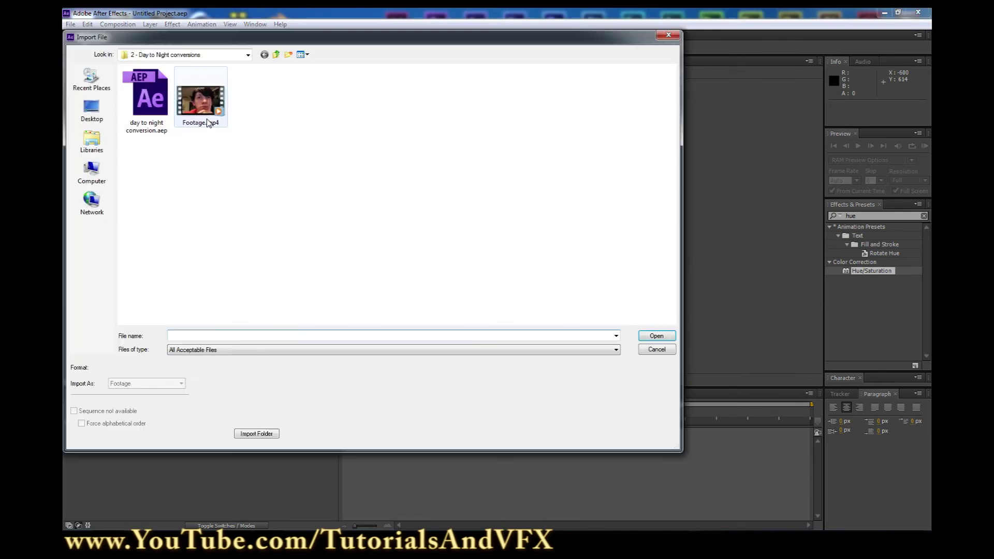
{"action": "left_click", "coordinate": [205, 109]}
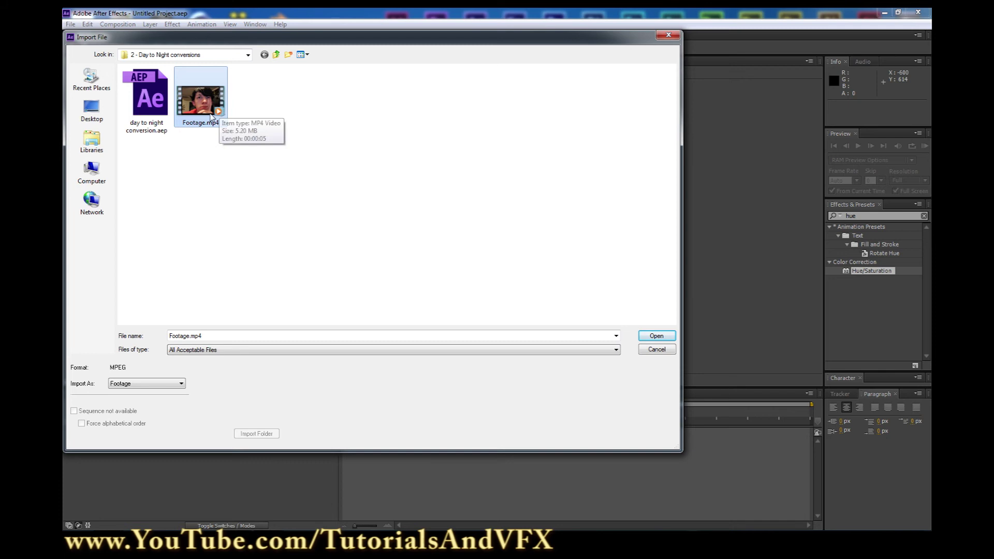
Import Footage.mp4 and drag it into the timeline to create a Footage composition
{"action": "left_click", "coordinate": [654, 336]}
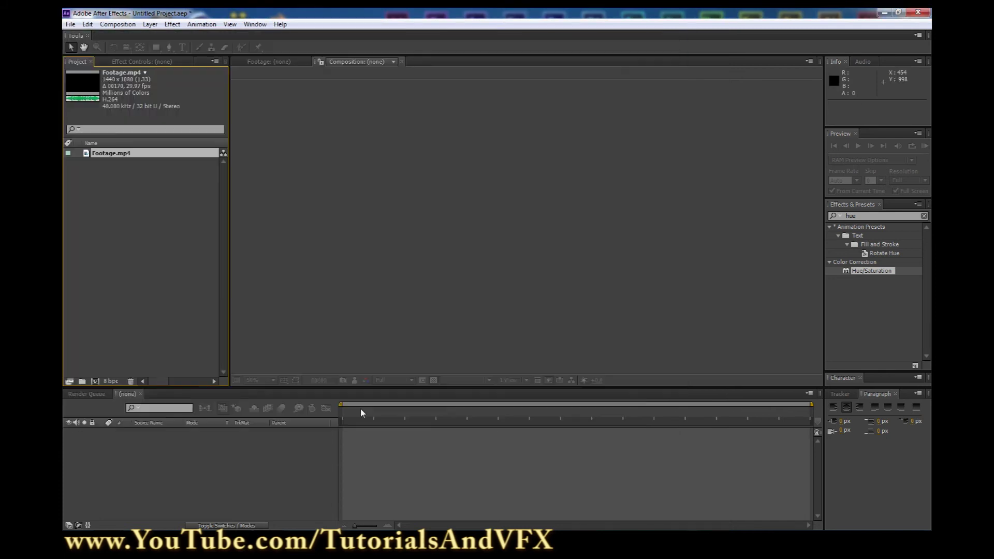
{"action": "left_click_drag", "start_coordinate": [116, 158], "coordinate": [179, 477]}
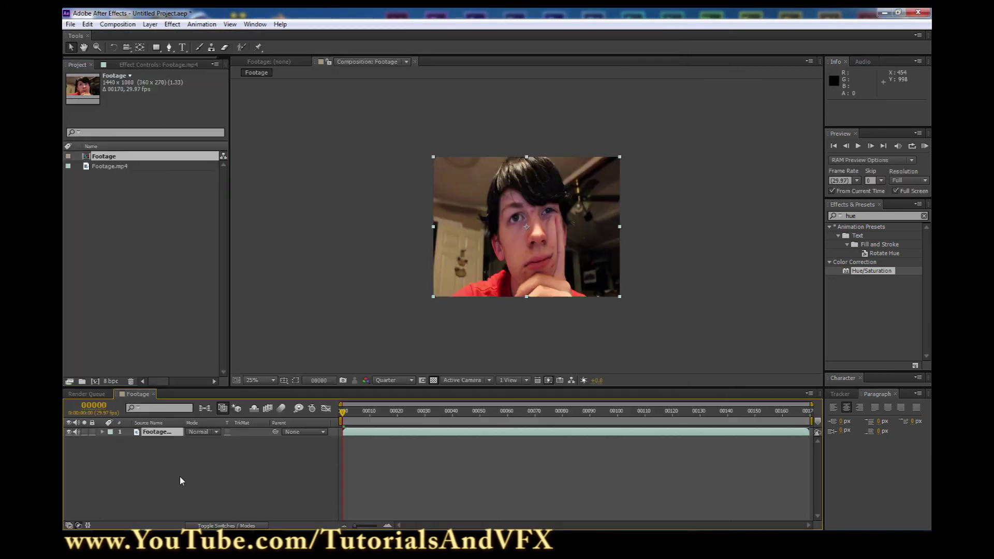
{"action": "scroll", "coordinate": [492, 229], "scroll_direction": "up", "scroll_amount": 1}
{"action": "scroll", "coordinate": [492, 239], "scroll_direction": "down", "scroll_amount": 1}
{"action": "scroll", "coordinate": [492, 251], "scroll_direction": "up", "scroll_amount": 1}
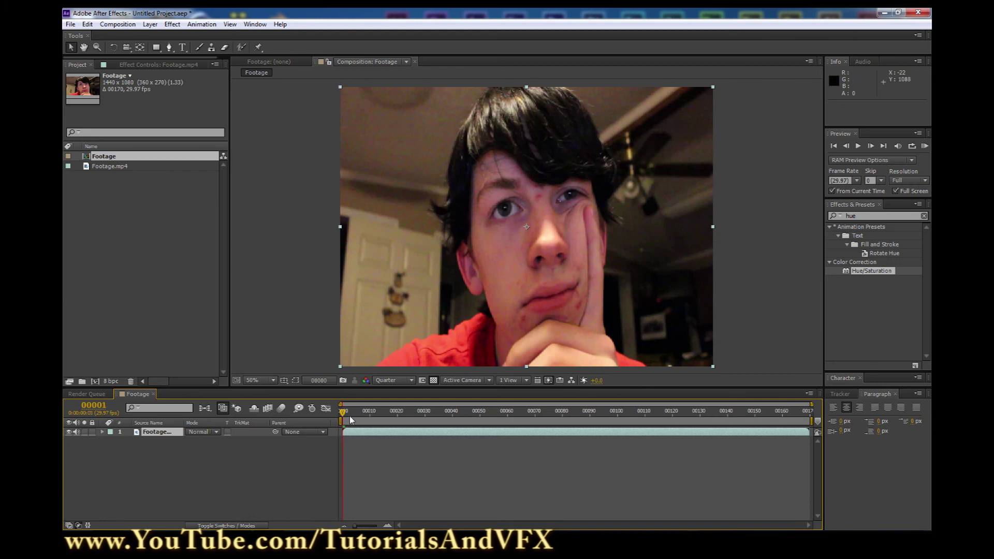
Scrub to the clip's last frame and confirm the current time reads 00169
{"action": "left_click_drag", "start_coordinate": [350, 420], "coordinate": [809, 414]}
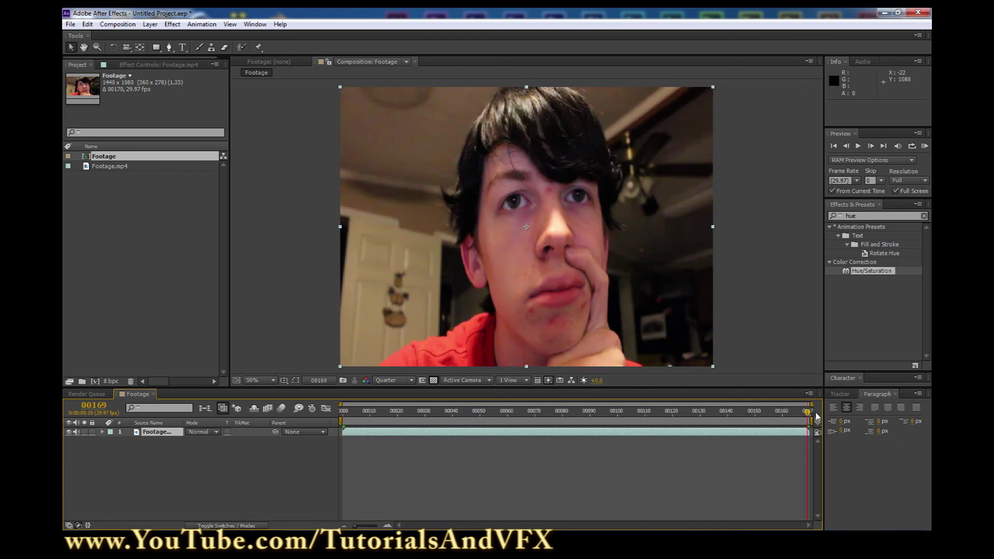
{"action": "left_click", "coordinate": [94, 405]}
{"action": "left_click", "coordinate": [104, 439]}
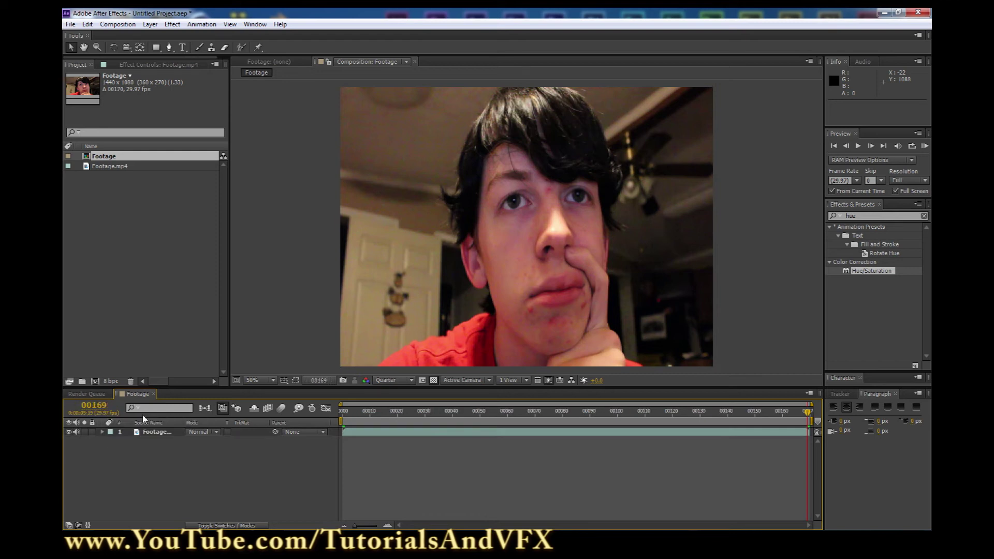
{"action": "left_click", "coordinate": [94, 406]}
{"action": "left_click", "coordinate": [188, 472]}
Create an HDTV 1080 29.97 Comp 1 lasting 00169 frames with Footage.mp4 as its layer
{"action": "left_click", "coordinate": [125, 24]}
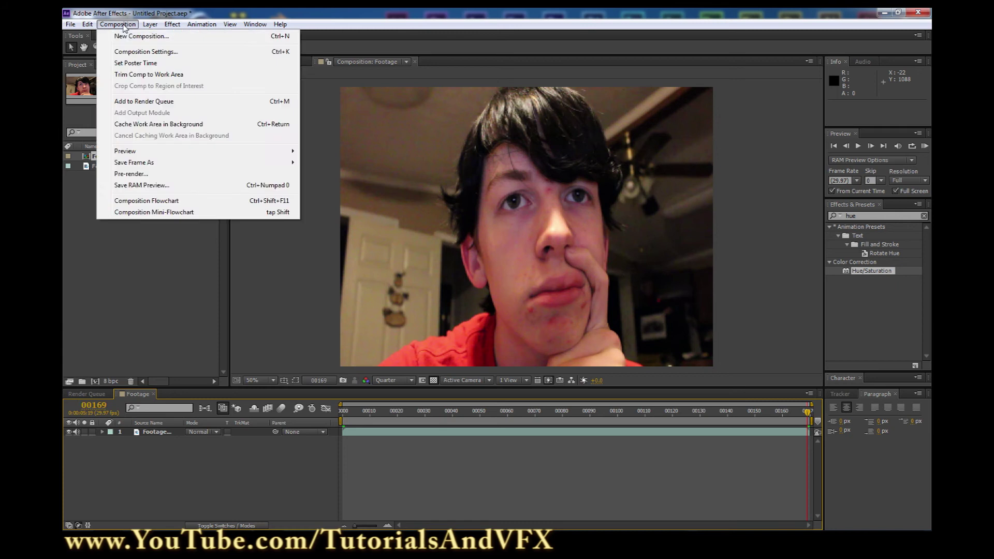
{"action": "left_click", "coordinate": [143, 37]}
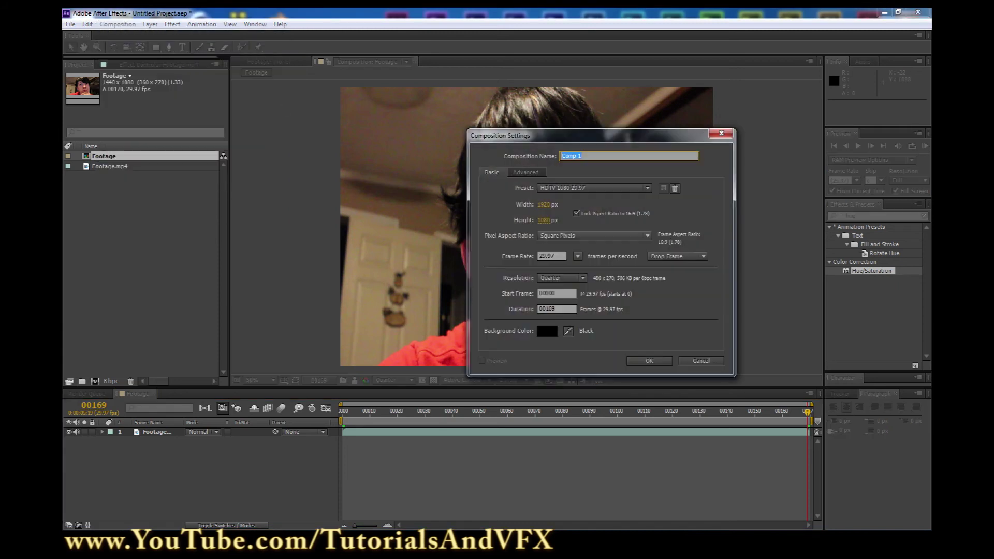
{"action": "left_click", "coordinate": [557, 308]}
{"action": "key", "text": "Right"}
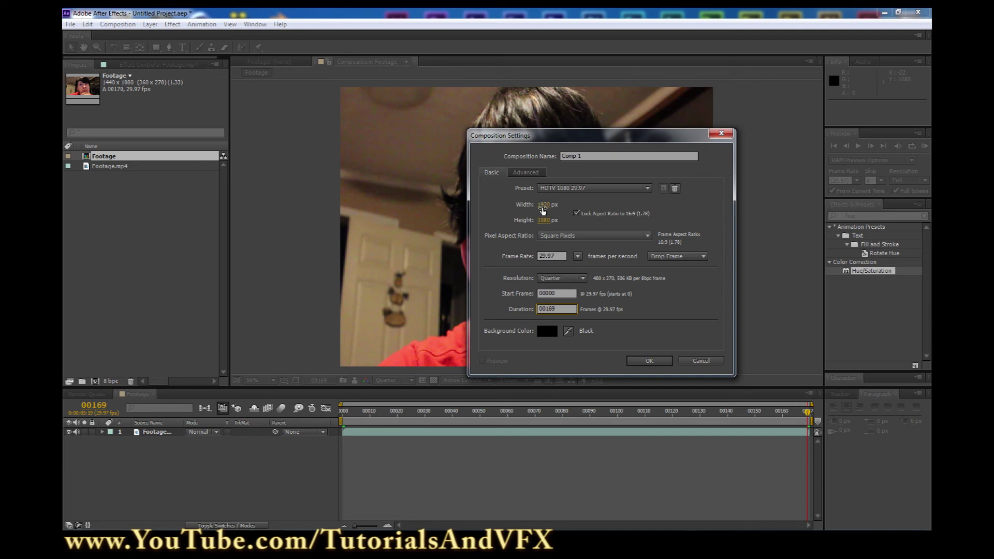
{"action": "left_click", "coordinate": [649, 361]}
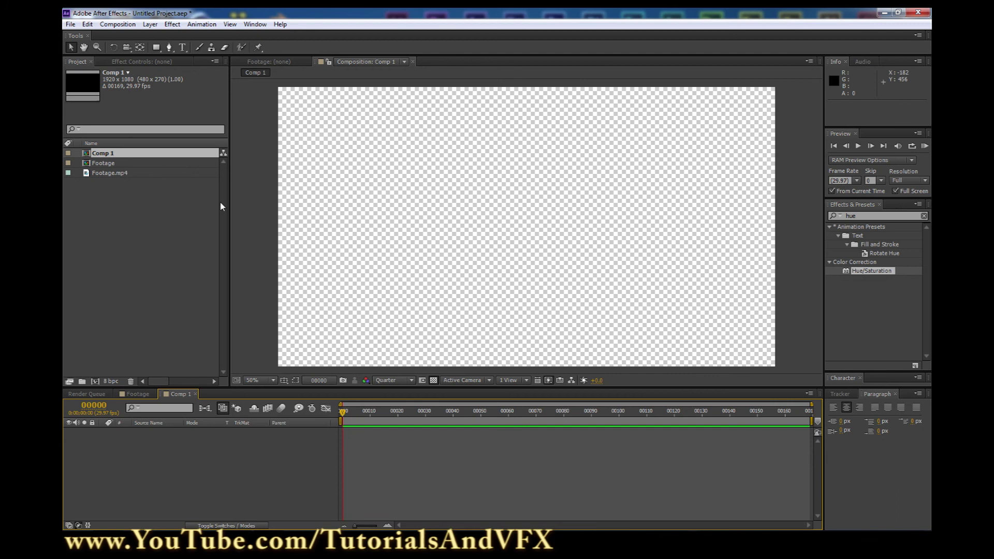
{"action": "left_click", "coordinate": [107, 174]}
{"action": "left_click_drag", "start_coordinate": [106, 177], "coordinate": [170, 471]}
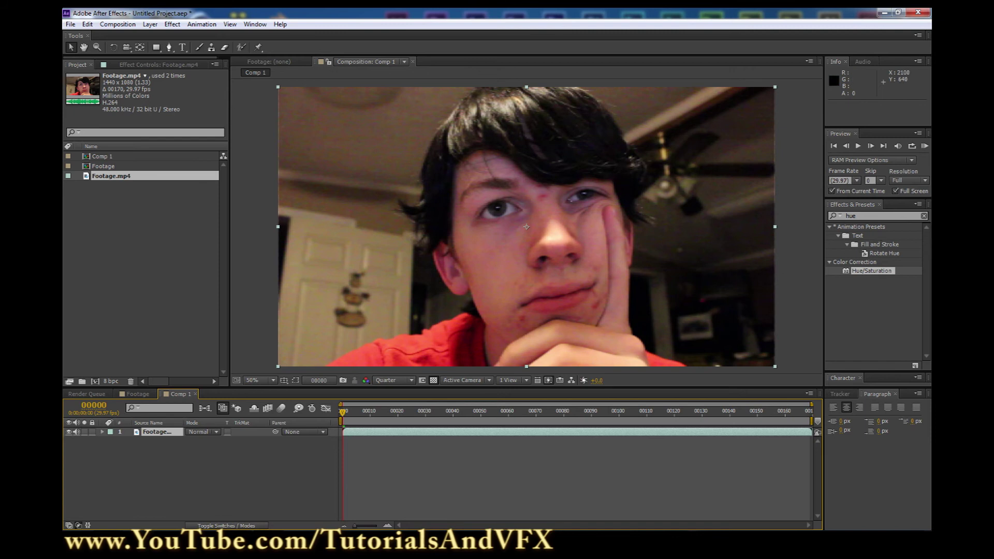
Search 'curve' in Effects & Presets and apply Curves to the Footage layer
{"action": "left_click", "coordinate": [856, 216]}
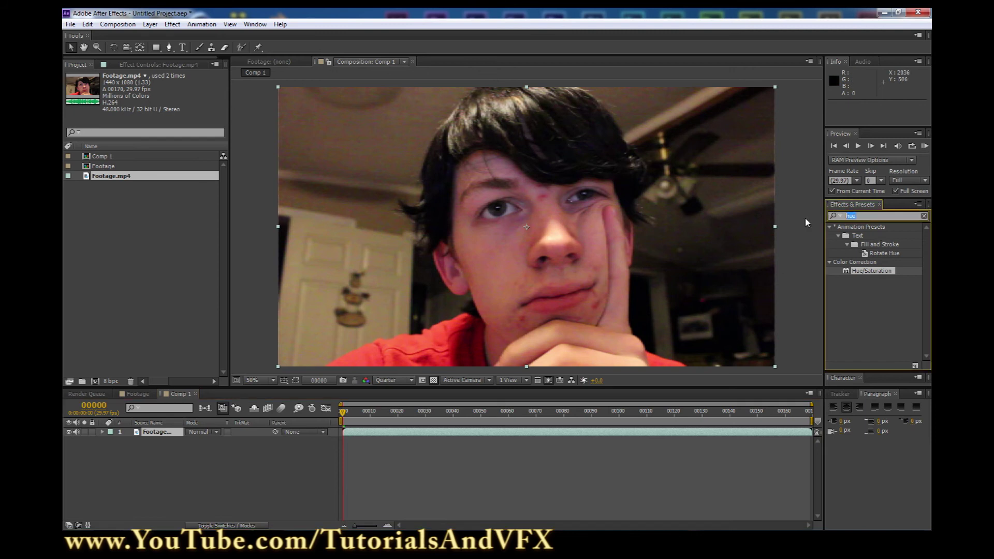
{"action": "key", "text": "BackSpace"}
{"action": "type", "text": "cur"}
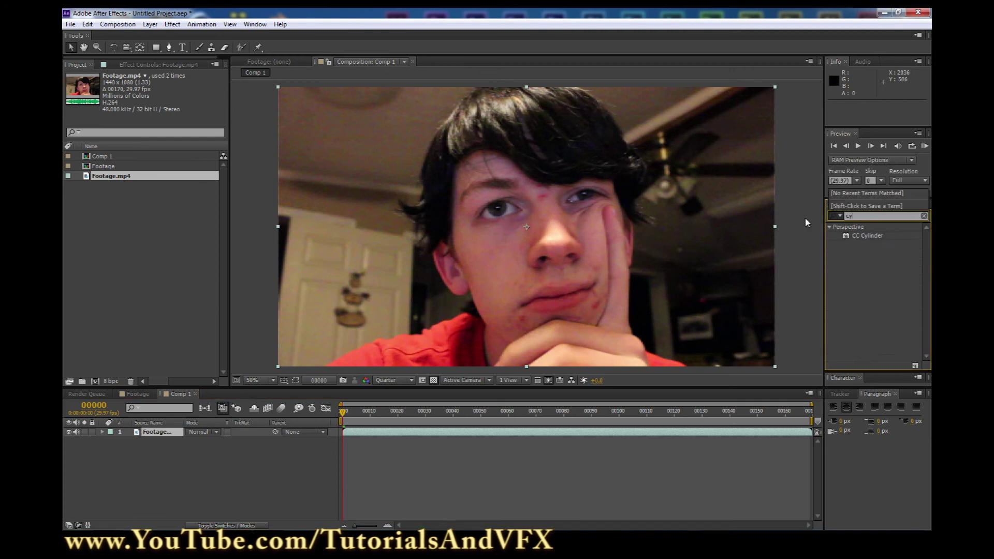
{"action": "type", "text": "ve"}
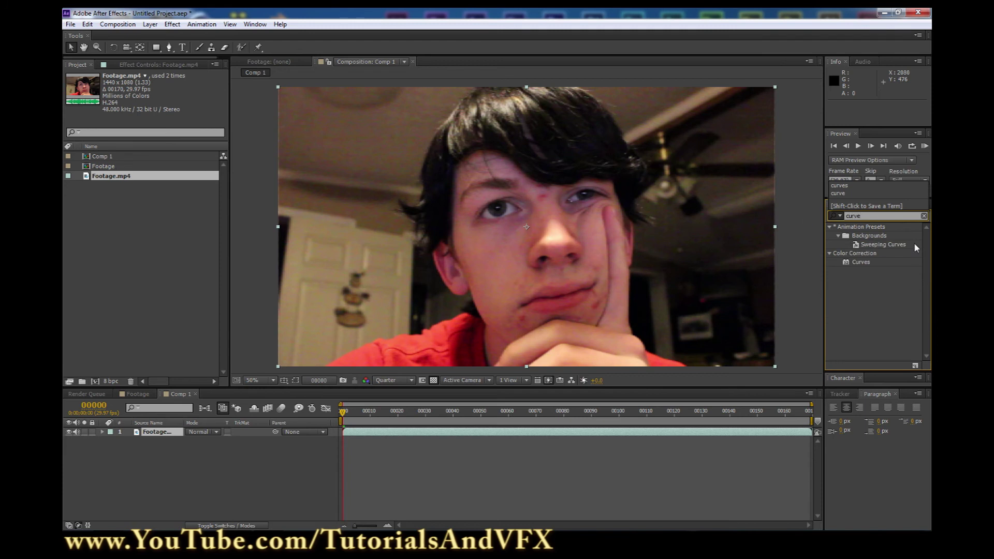
{"action": "left_click", "coordinate": [854, 261]}
{"action": "left_click_drag", "start_coordinate": [859, 262], "coordinate": [160, 435]}
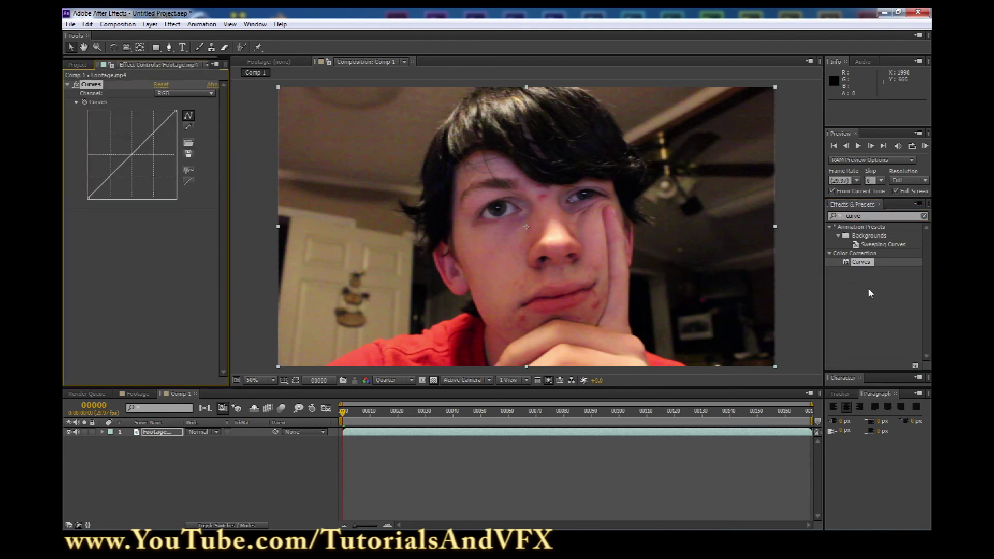
Browse the Window and Effect menus with the Footage layer selected, adding nothing
{"action": "left_click", "coordinate": [859, 318]}
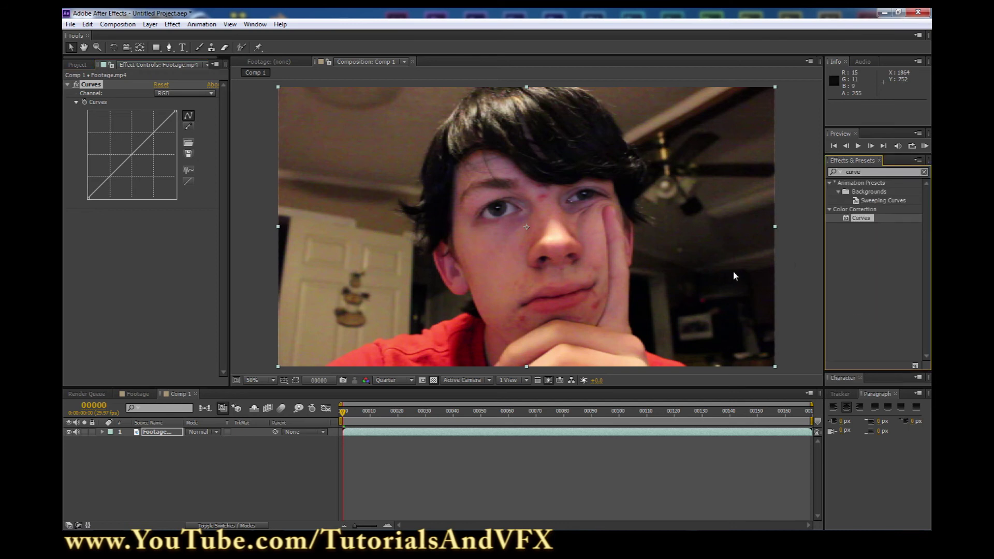
{"action": "left_click", "coordinate": [254, 25]}
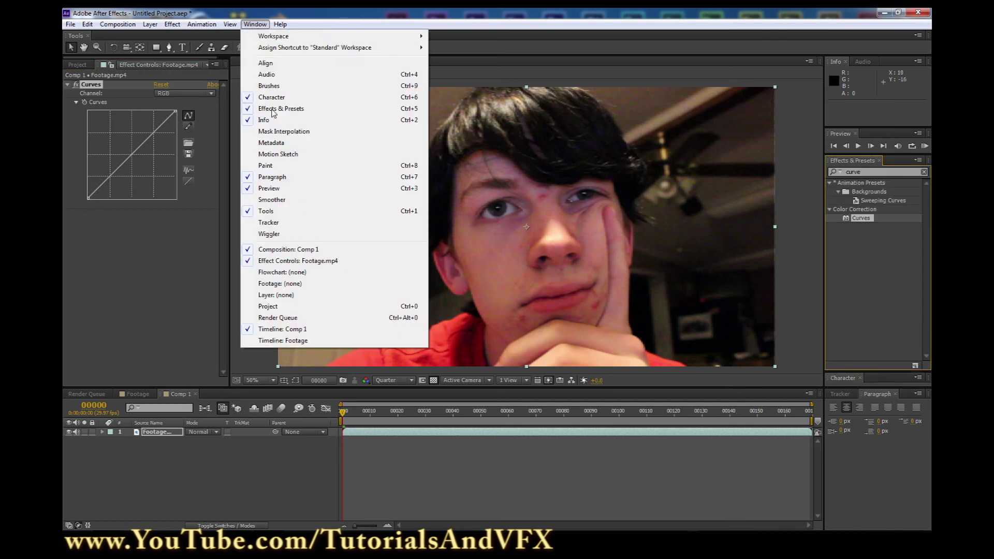
{"action": "left_click", "coordinate": [143, 361]}
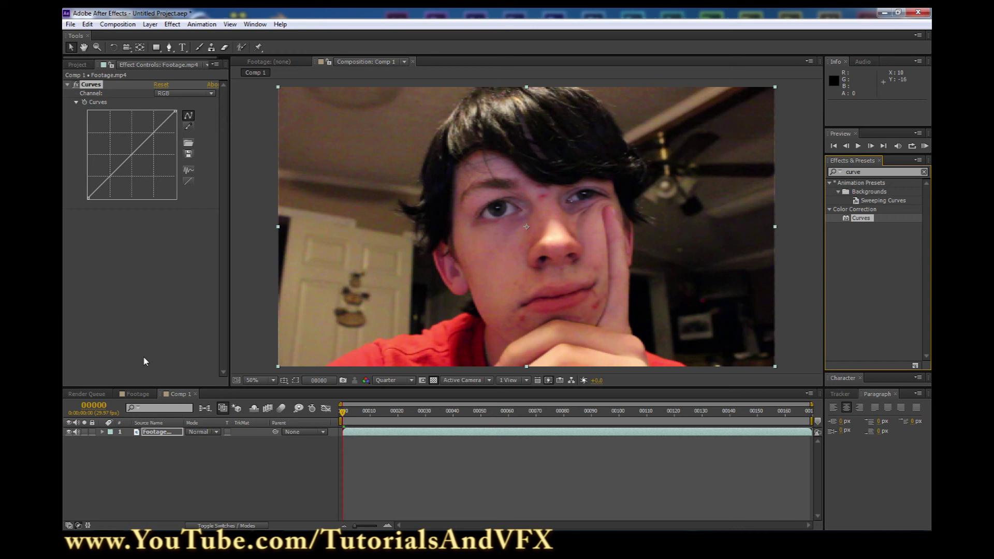
{"action": "left_click", "coordinate": [156, 431]}
{"action": "left_click", "coordinate": [172, 25]}
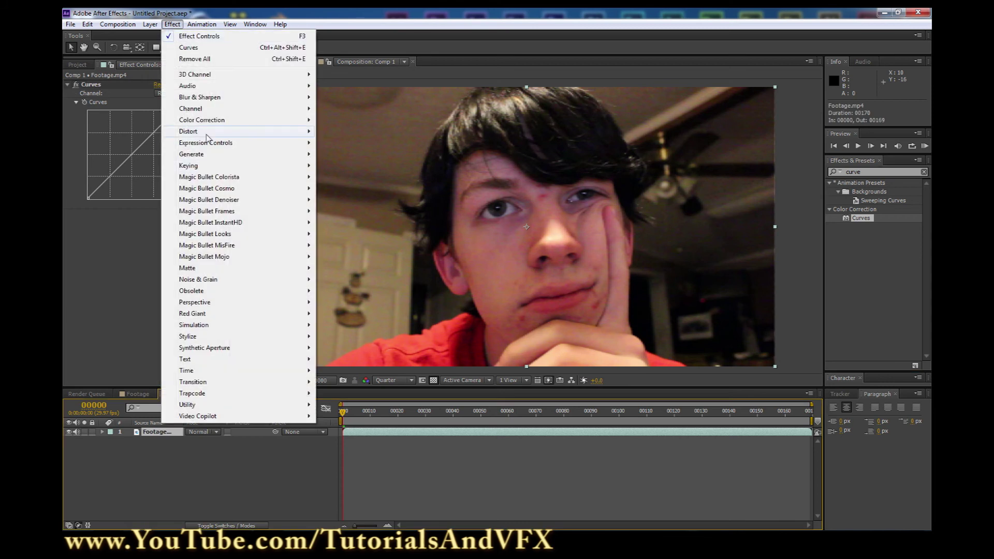
{"action": "mouse_move", "coordinate": [233, 120]}
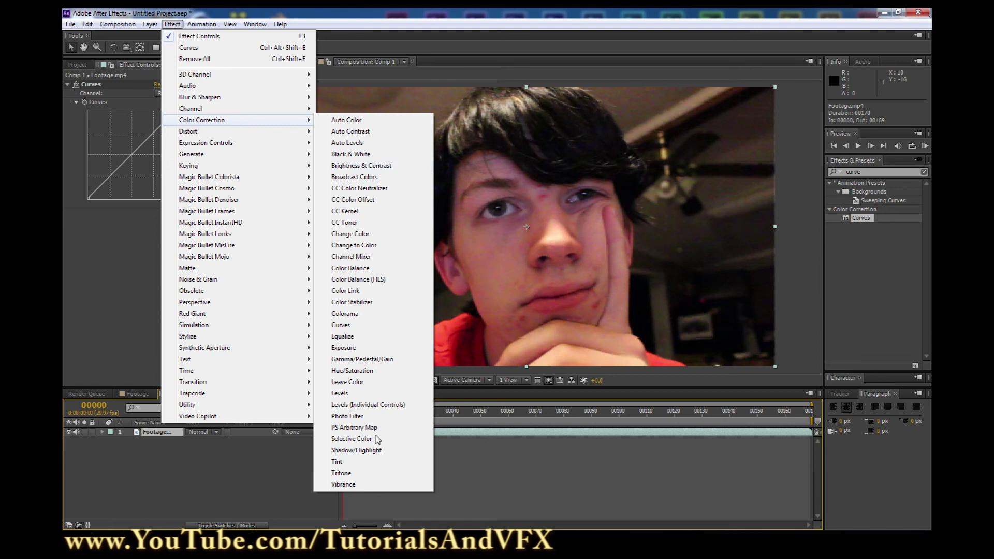
{"action": "left_click", "coordinate": [169, 493]}
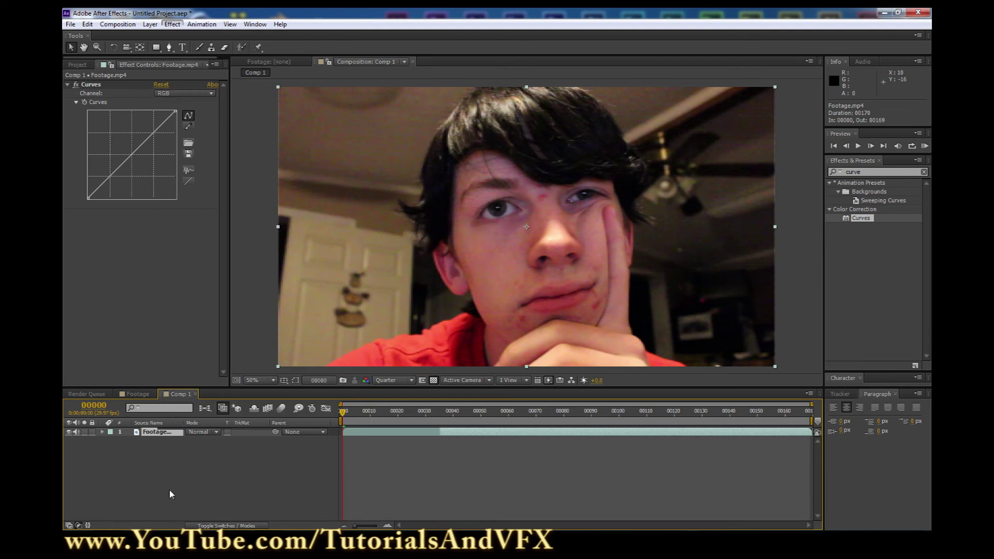
Search 'hue' in Effects & Presets and select Hue/Saturation
{"action": "left_click", "coordinate": [875, 172]}
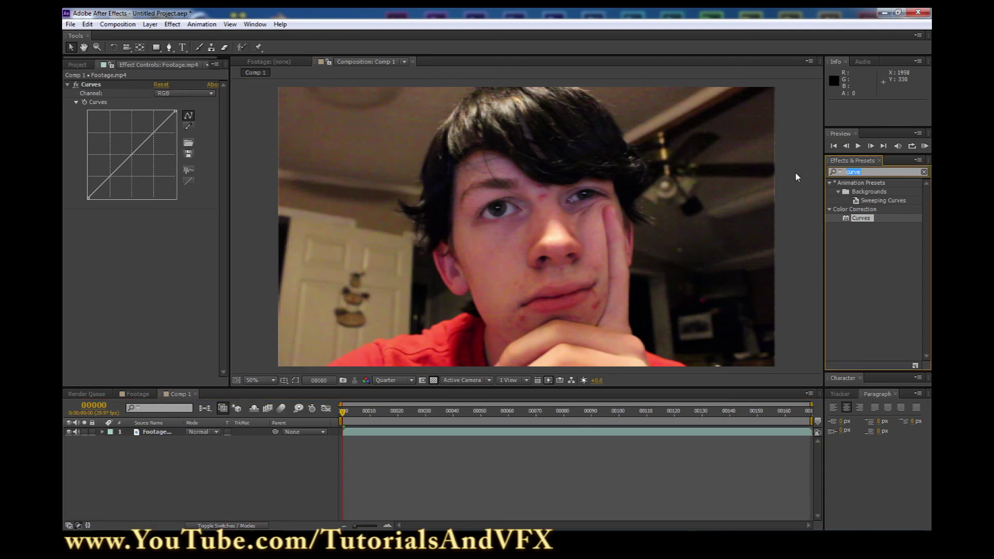
{"action": "key", "text": "BackSpace"}
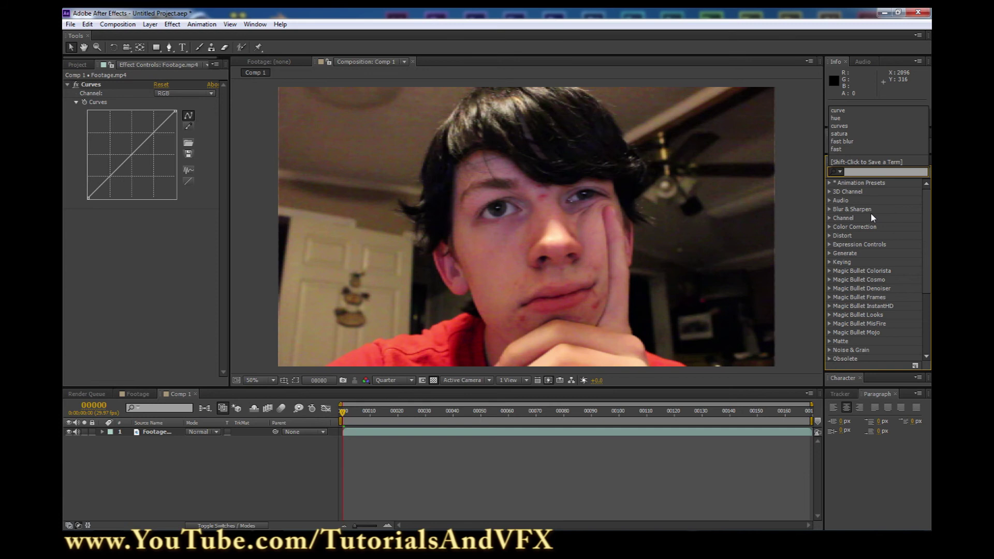
{"action": "type", "text": "hue"}
{"action": "left_click", "coordinate": [874, 228]}
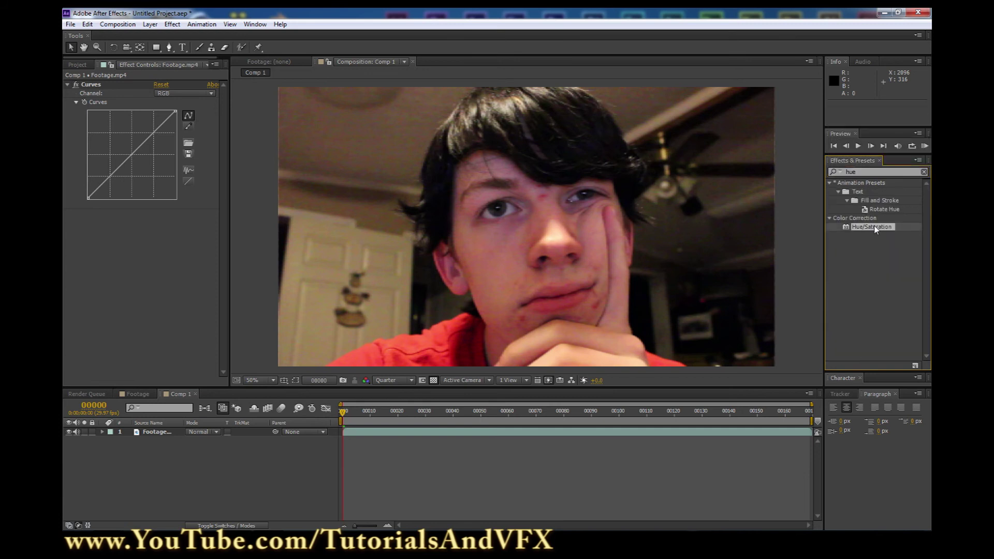
Add Hue/Saturation below Curves with Master Saturation -47 and Master Lightness -43
{"action": "left_click_drag", "start_coordinate": [875, 231], "coordinate": [201, 253]}
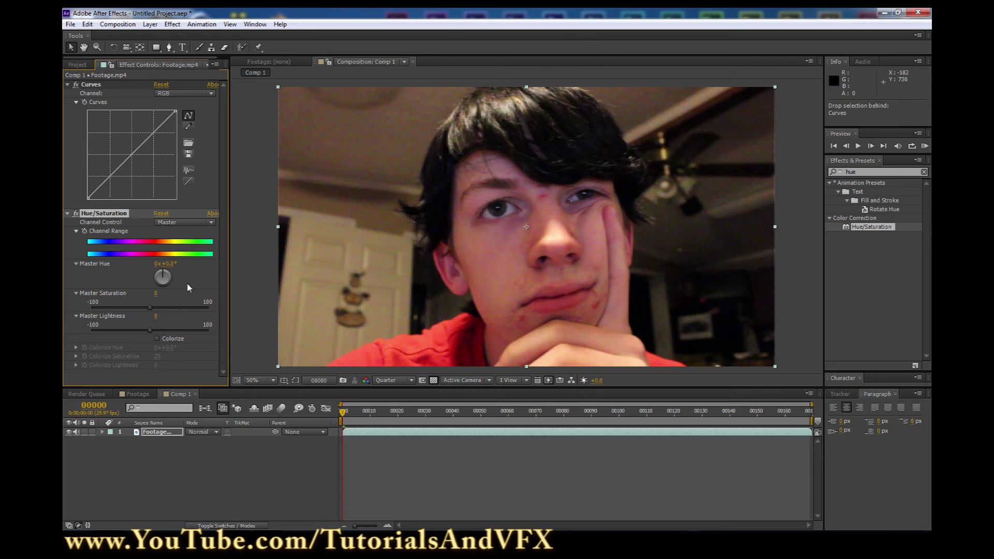
{"action": "left_click_drag", "start_coordinate": [150, 308], "coordinate": [125, 308]}
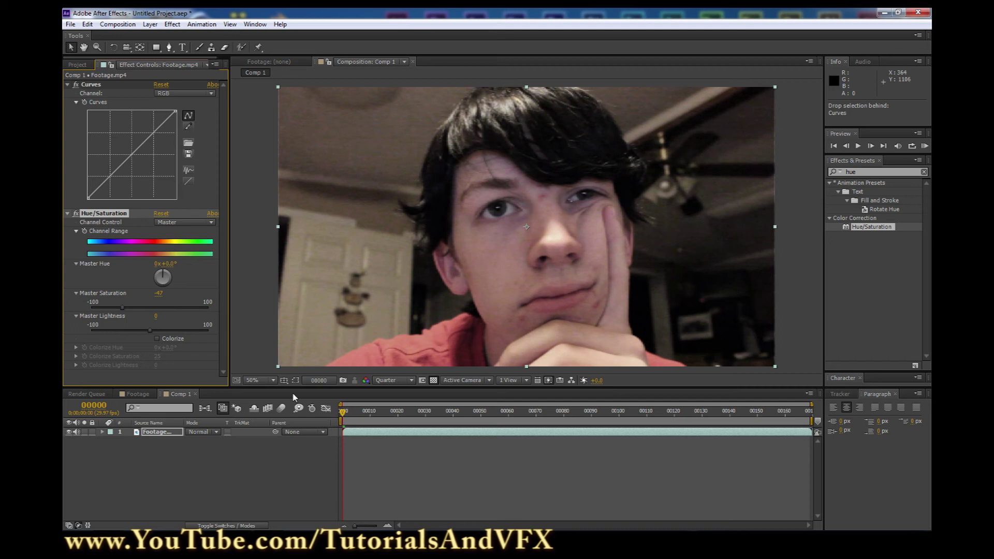
{"action": "left_click_drag", "start_coordinate": [149, 330], "coordinate": [119, 330]}
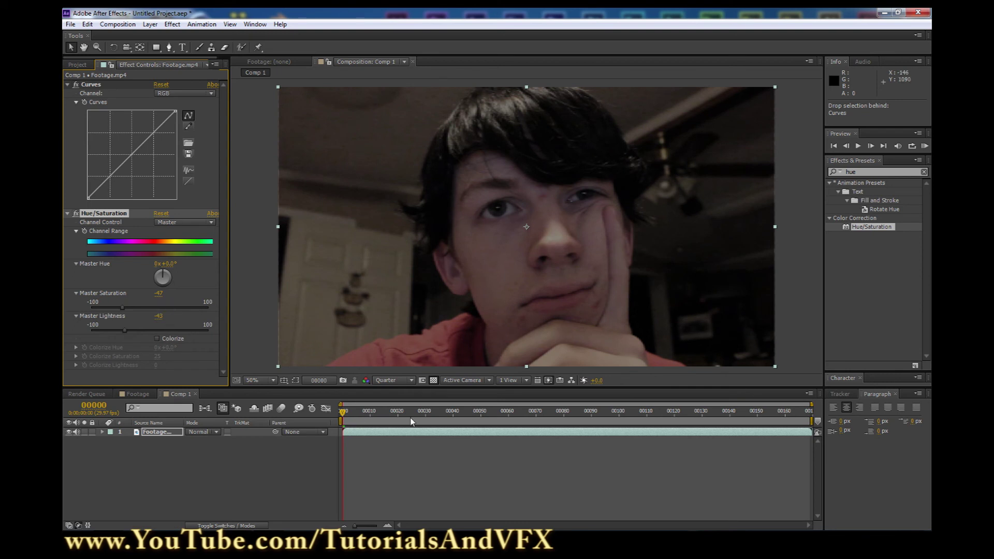
Switch the viewer resolution between Full and Quarter, ending on Full
{"action": "left_click", "coordinate": [398, 381]}
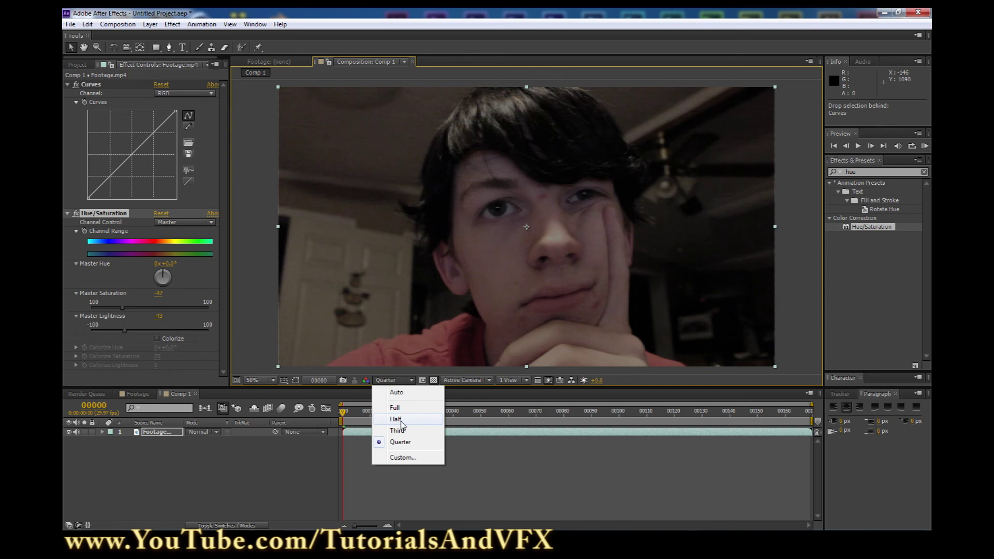
{"action": "left_click", "coordinate": [399, 408]}
{"action": "left_click", "coordinate": [358, 479]}
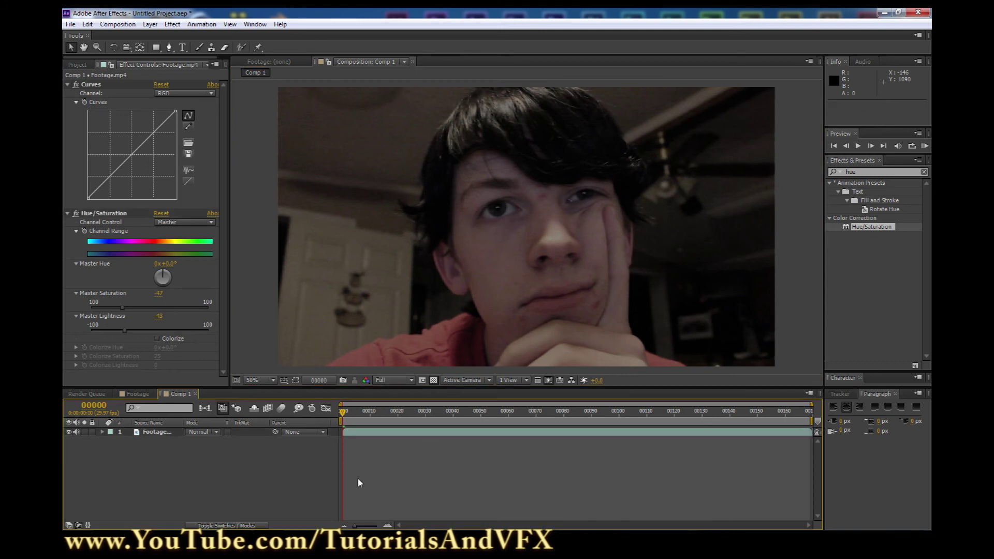
{"action": "left_click", "coordinate": [411, 380]}
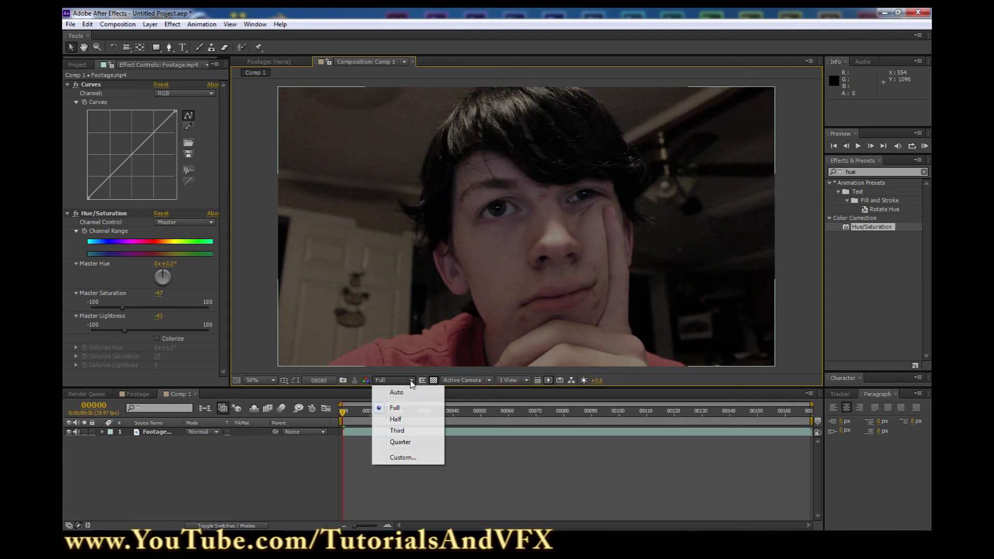
{"action": "left_click", "coordinate": [397, 443]}
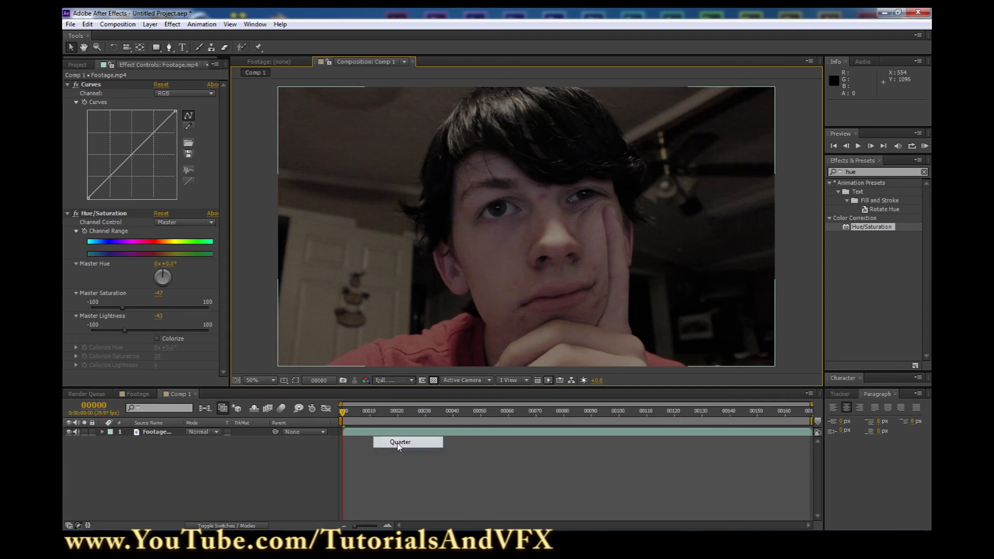
{"action": "left_click", "coordinate": [411, 380]}
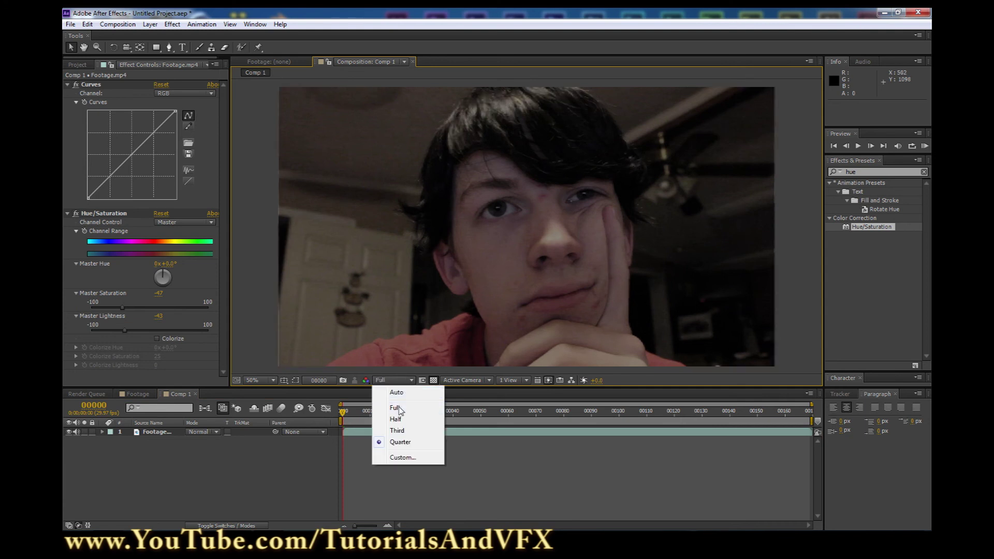
{"action": "left_click", "coordinate": [396, 409]}
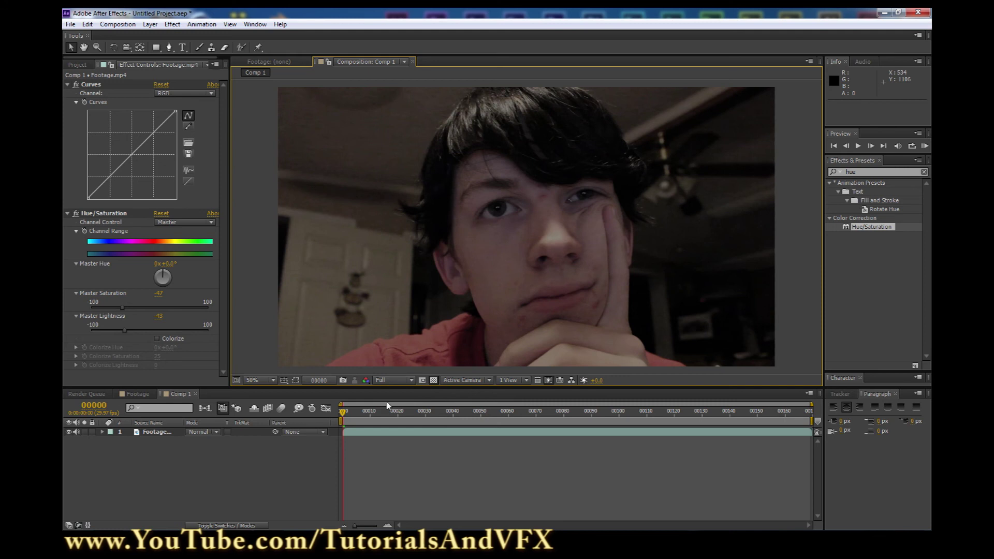
Scrub and play back the graded clip at Quarter, then return the preview to Full
{"action": "left_click_drag", "start_coordinate": [344, 418], "coordinate": [356, 418]}
{"action": "left_click_drag", "start_coordinate": [363, 418], "coordinate": [343, 418]}
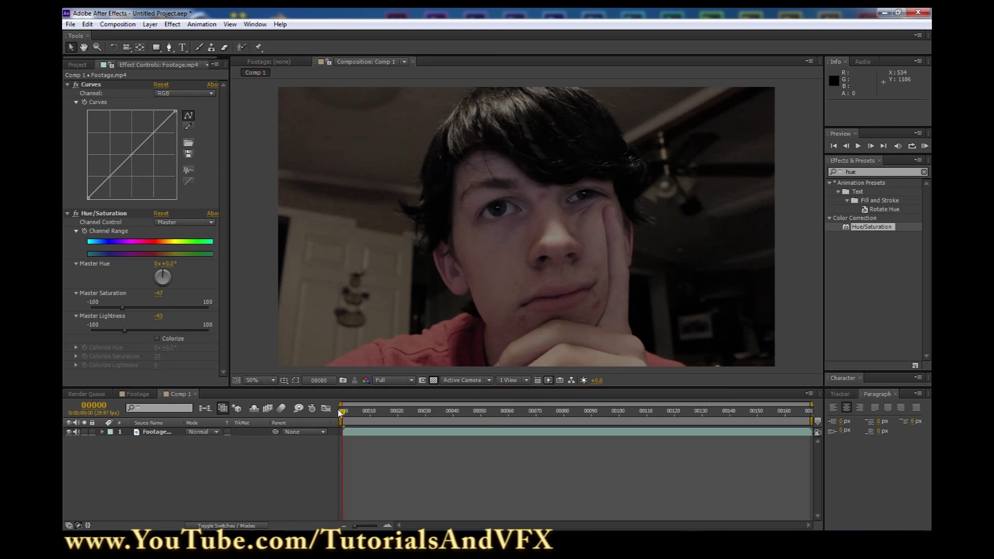
{"action": "left_click", "coordinate": [394, 380]}
{"action": "left_click", "coordinate": [399, 442]}
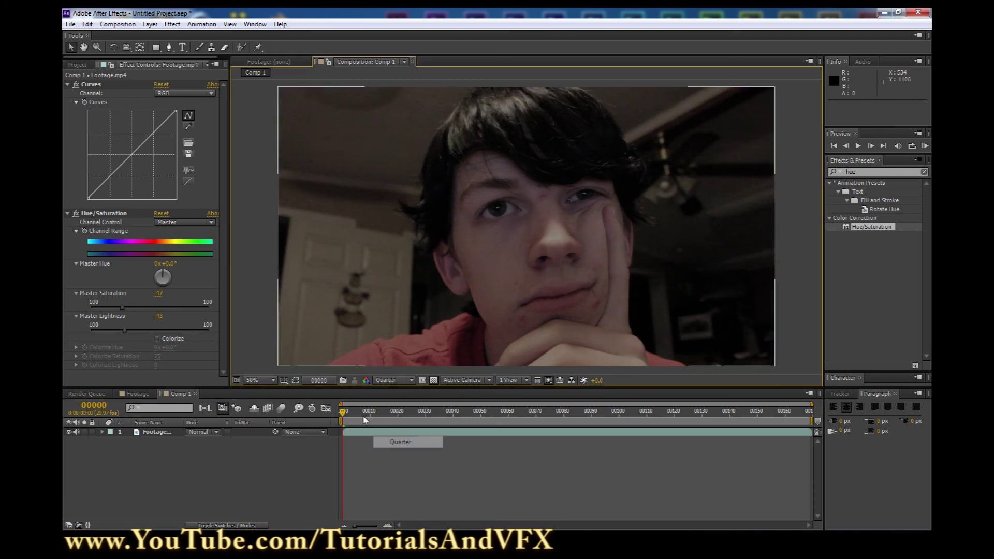
{"action": "key", "text": "space"}
{"action": "key", "text": "space"}
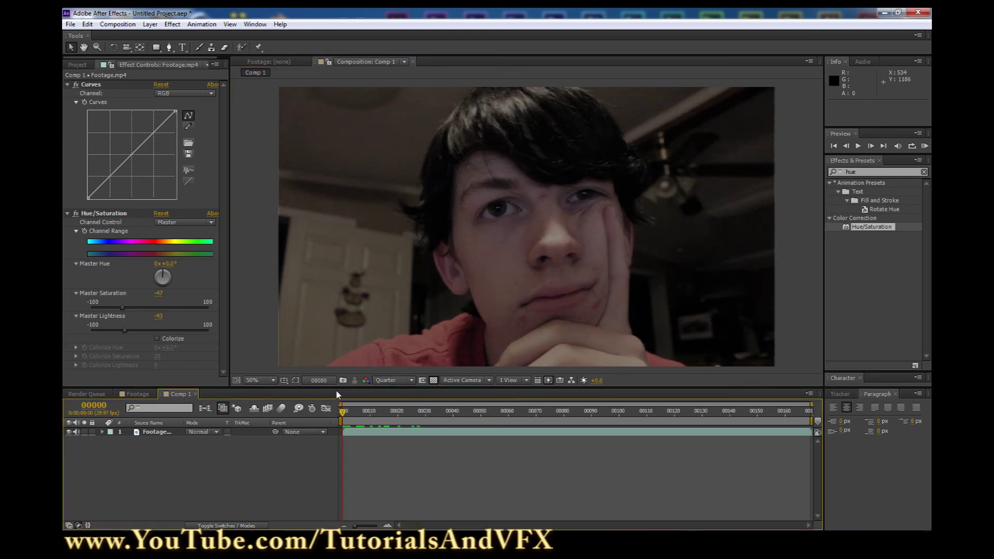
{"action": "left_click", "coordinate": [393, 380]}
{"action": "left_click", "coordinate": [395, 409]}
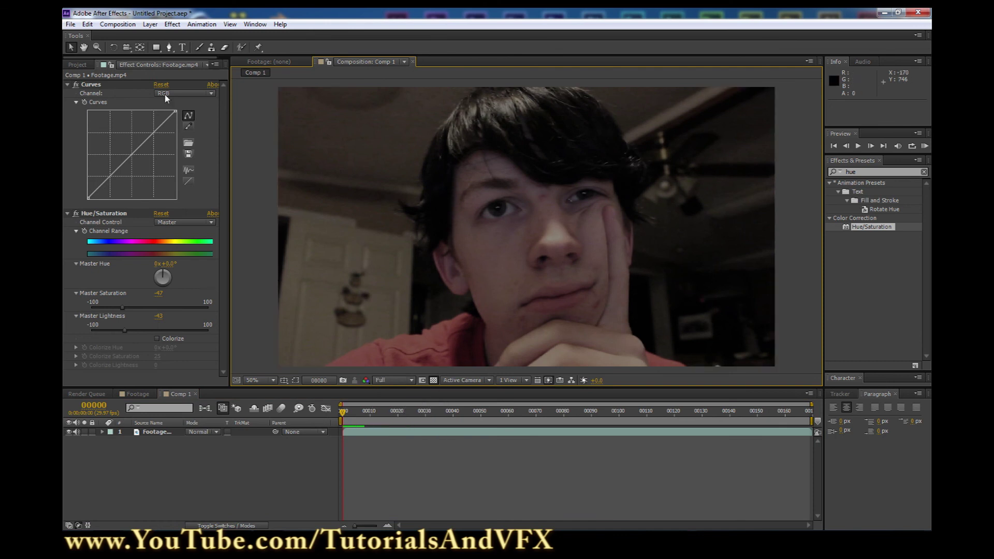
Bend the RGB curve into an S-shape: lift the black point, lower highlights, raise midtones
{"action": "left_click", "coordinate": [97, 87]}
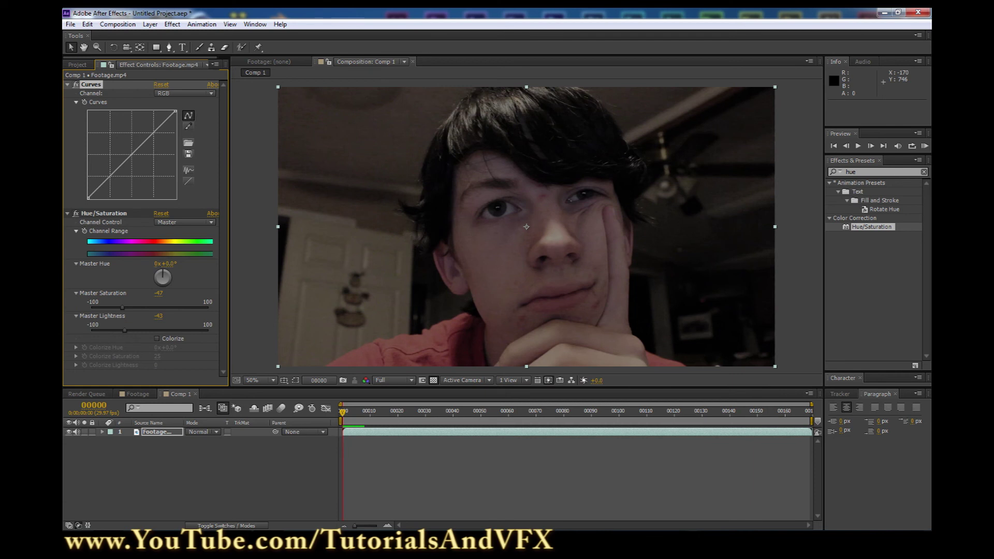
{"action": "left_click_drag", "start_coordinate": [176, 111], "coordinate": [175, 126]}
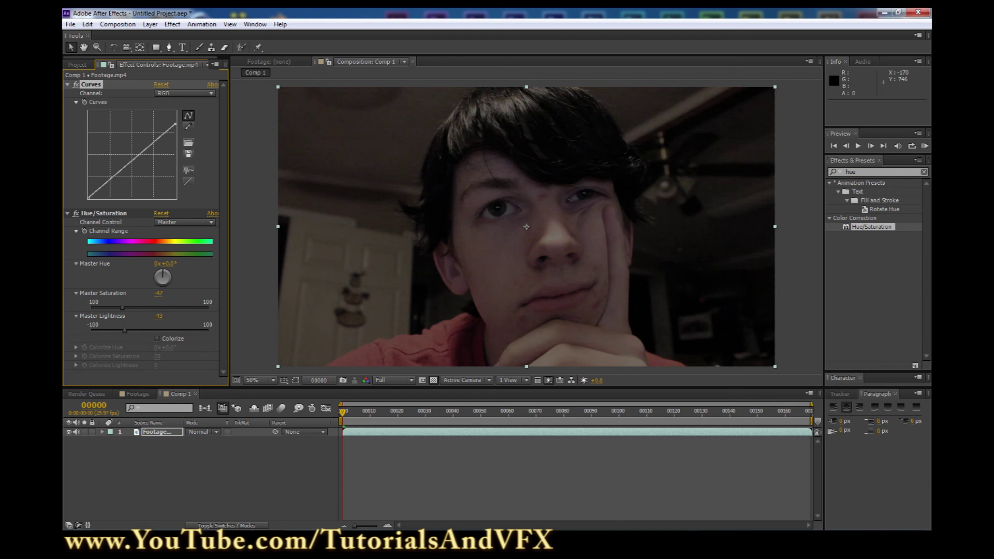
{"action": "left_click_drag", "start_coordinate": [88, 197], "coordinate": [96, 197]}
{"action": "mouse_move", "coordinate": [133, 163]}
{"action": "left_mouse_down"}
{"action": "mouse_move", "coordinate": [128, 150]}
{"action": "mouse_move", "coordinate": [123, 175]}
{"action": "left_mouse_up"}
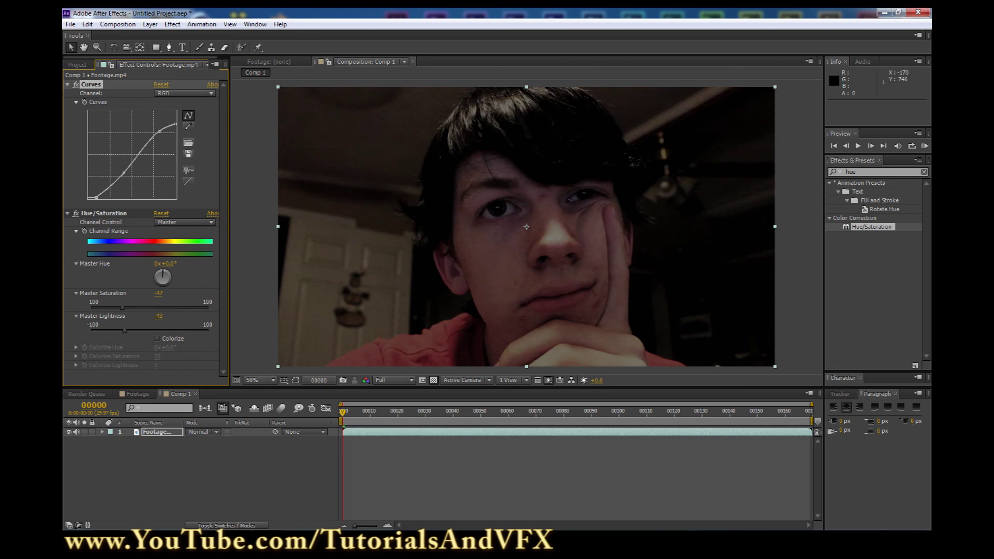
{"action": "left_click_drag", "start_coordinate": [123, 172], "coordinate": [124, 175]}
{"action": "left_click_drag", "start_coordinate": [159, 131], "coordinate": [159, 133]}
{"action": "left_click_drag", "start_coordinate": [124, 175], "coordinate": [126, 172]}
{"action": "left_click", "coordinate": [181, 93]}
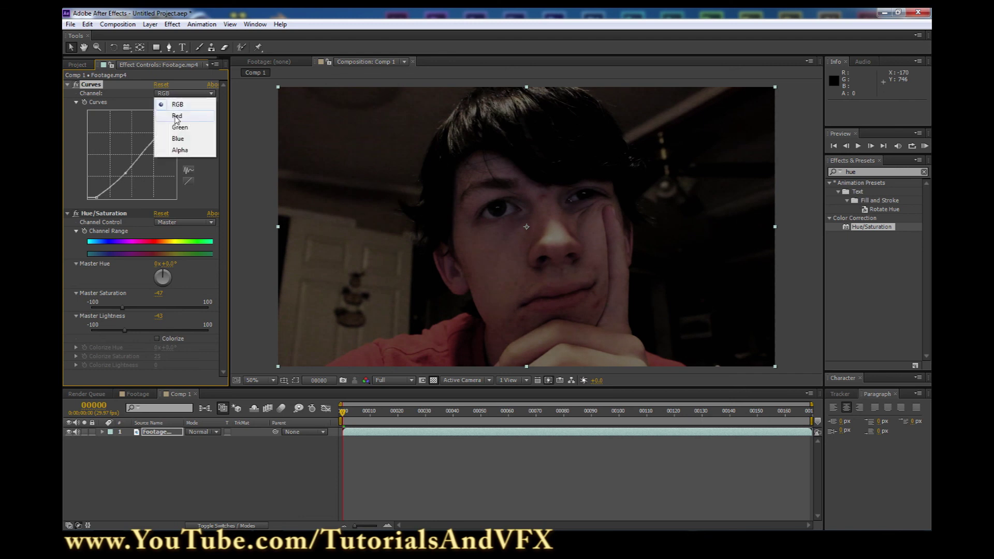
Bow the Red and Green curves down and the Blue curve up with its top end lowered
{"action": "left_click", "coordinate": [176, 116]}
{"action": "left_click_drag", "start_coordinate": [135, 150], "coordinate": [141, 158]}
{"action": "left_click", "coordinate": [189, 94]}
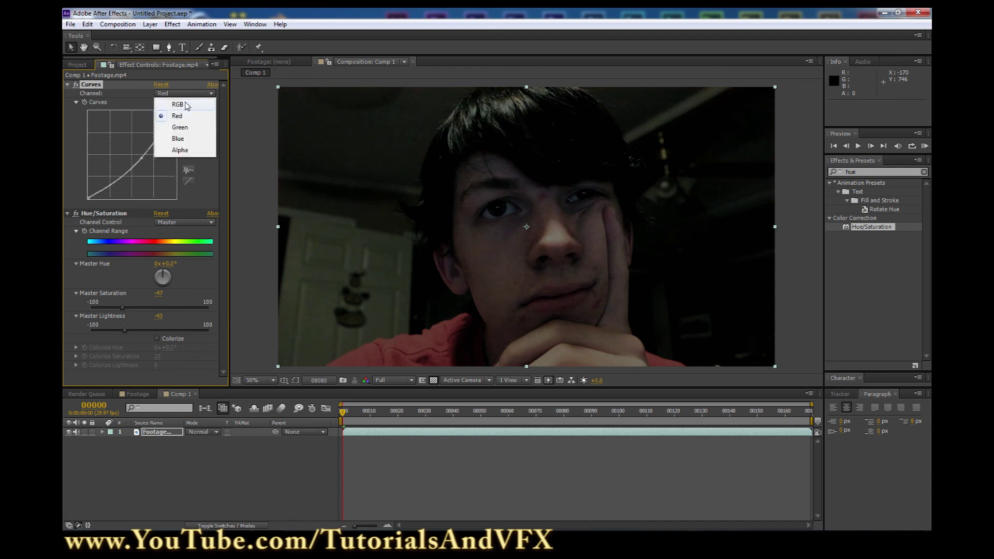
{"action": "left_click", "coordinate": [181, 128]}
{"action": "left_click_drag", "start_coordinate": [135, 151], "coordinate": [140, 156]}
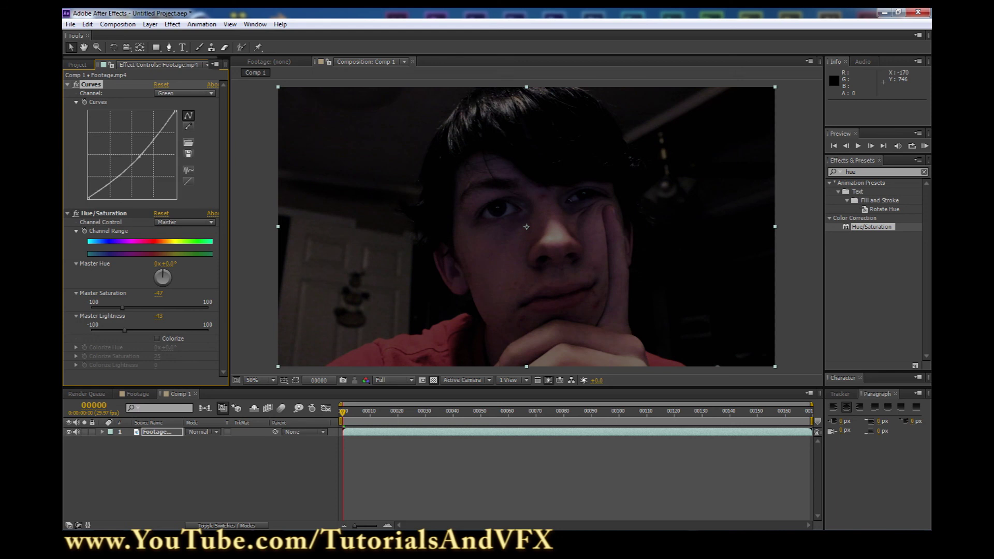
{"action": "left_click", "coordinate": [174, 95]}
{"action": "left_click", "coordinate": [177, 139]}
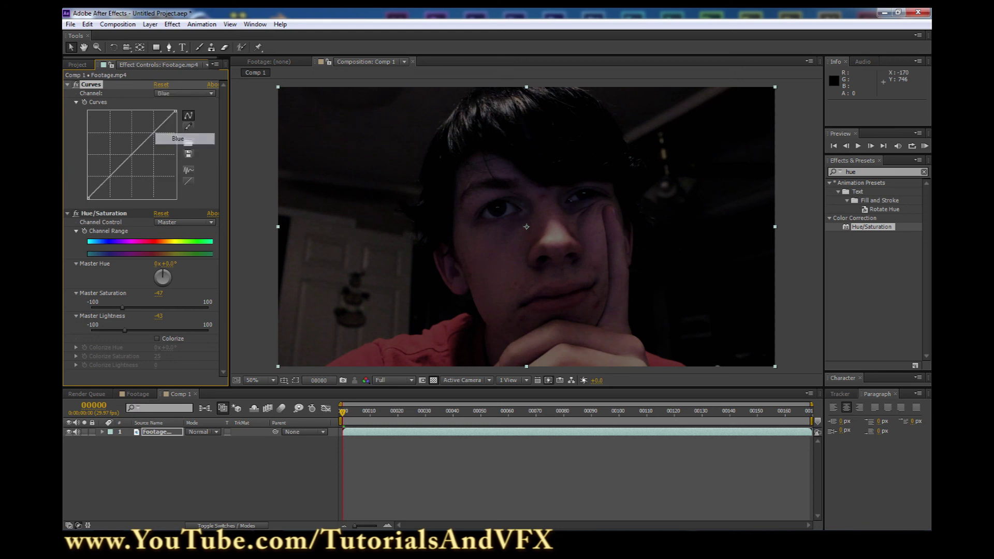
{"action": "left_click_drag", "start_coordinate": [133, 151], "coordinate": [130, 143]}
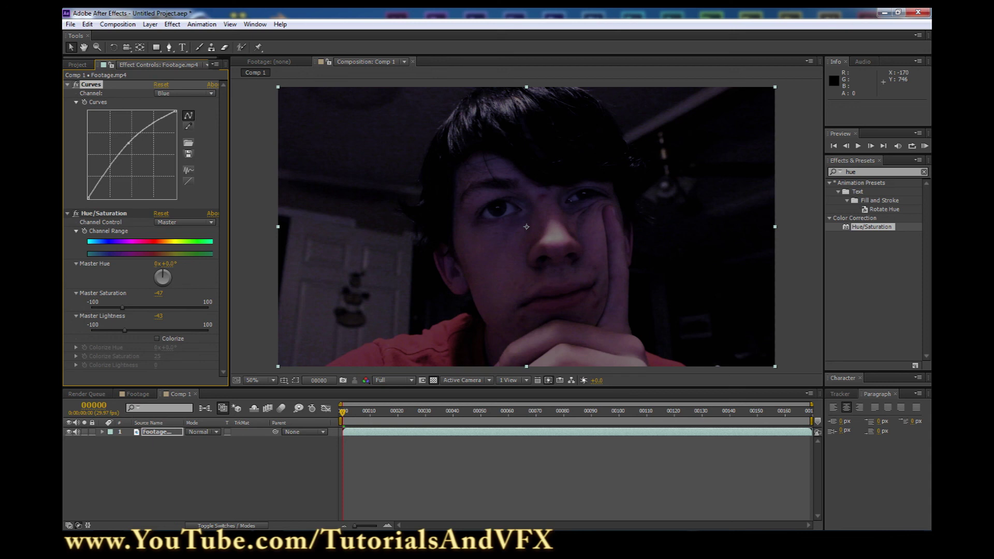
{"action": "left_click_drag", "start_coordinate": [175, 111], "coordinate": [176, 119]}
Sag the Red curve further and lower the RGB curve's top point to cap highlights
{"action": "left_click", "coordinate": [191, 95]}
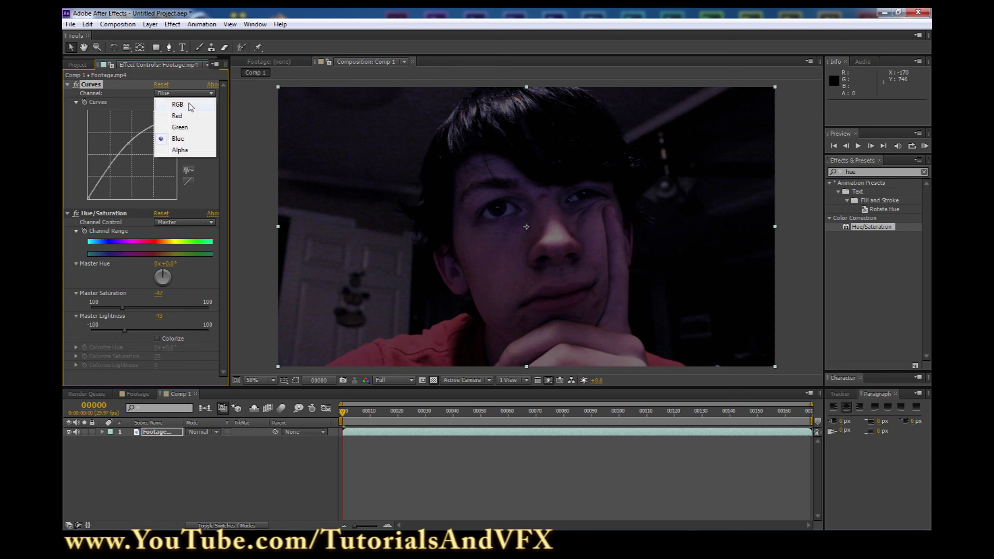
{"action": "left_click", "coordinate": [178, 116]}
{"action": "left_click_drag", "start_coordinate": [142, 155], "coordinate": [146, 165]}
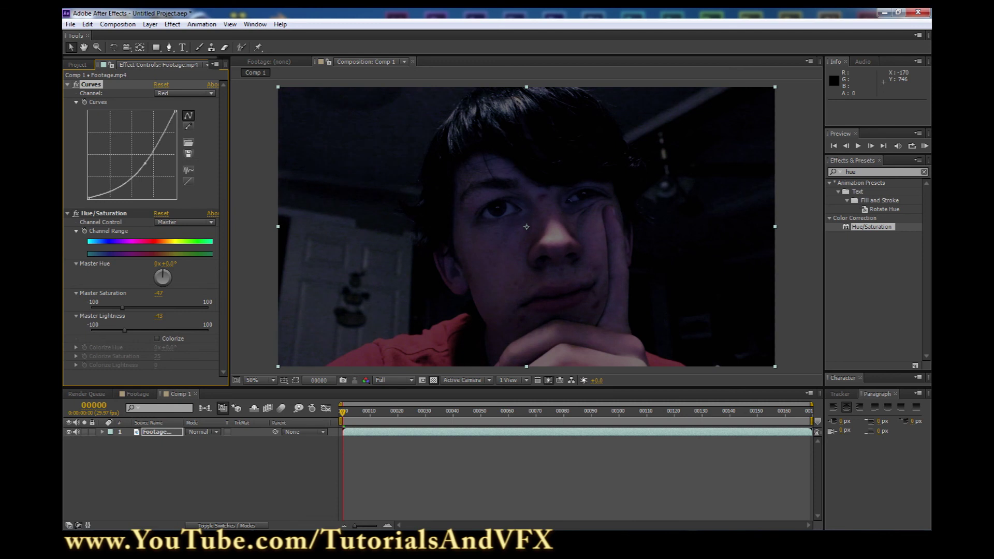
{"action": "left_click", "coordinate": [184, 93]}
{"action": "left_click", "coordinate": [183, 105]}
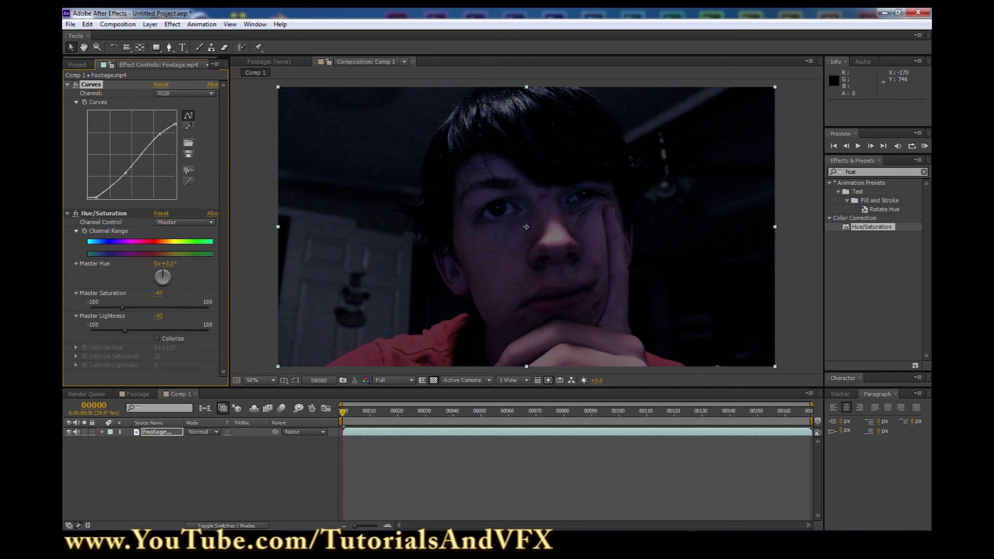
{"action": "left_click_drag", "start_coordinate": [175, 124], "coordinate": [158, 134]}
{"action": "left_click_drag", "start_coordinate": [343, 411], "coordinate": [318, 416]}
{"action": "left_click", "coordinate": [293, 414]}
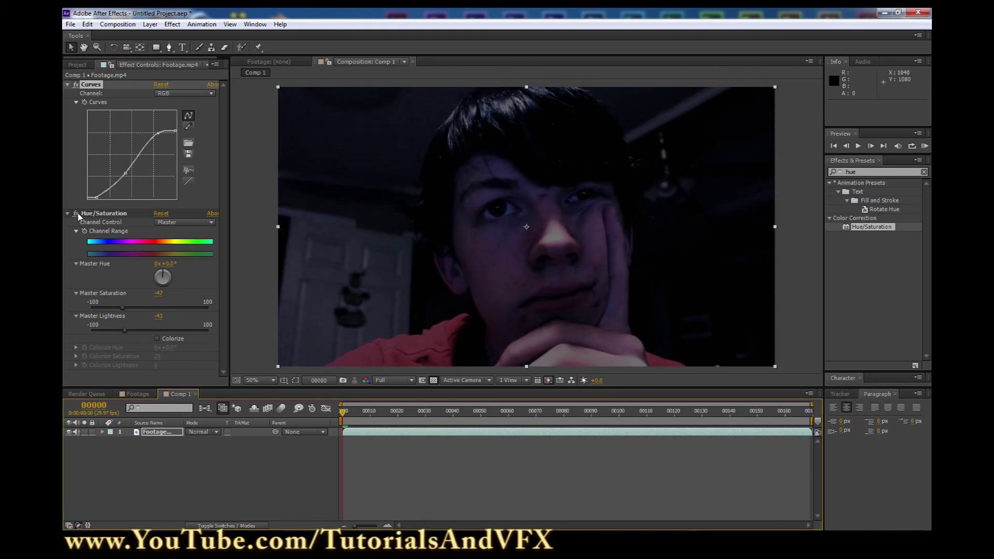
Settle the Hue/Saturation Master Lightness around -48 after trying values between -29 and -69
{"action": "left_click", "coordinate": [64, 81]}
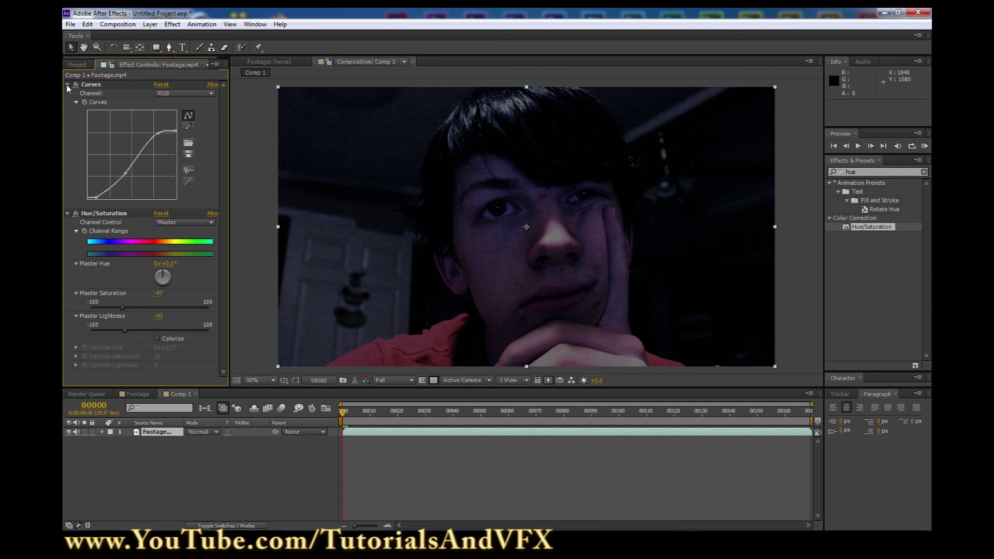
{"action": "left_click", "coordinate": [67, 85]}
{"action": "left_click", "coordinate": [68, 94]}
{"action": "left_click", "coordinate": [85, 95]}
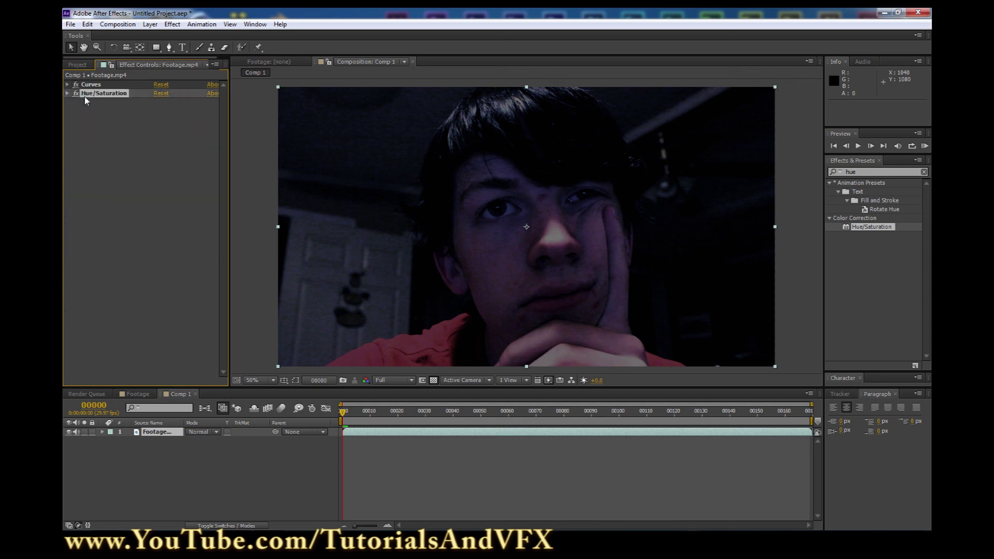
{"action": "left_click", "coordinate": [67, 93]}
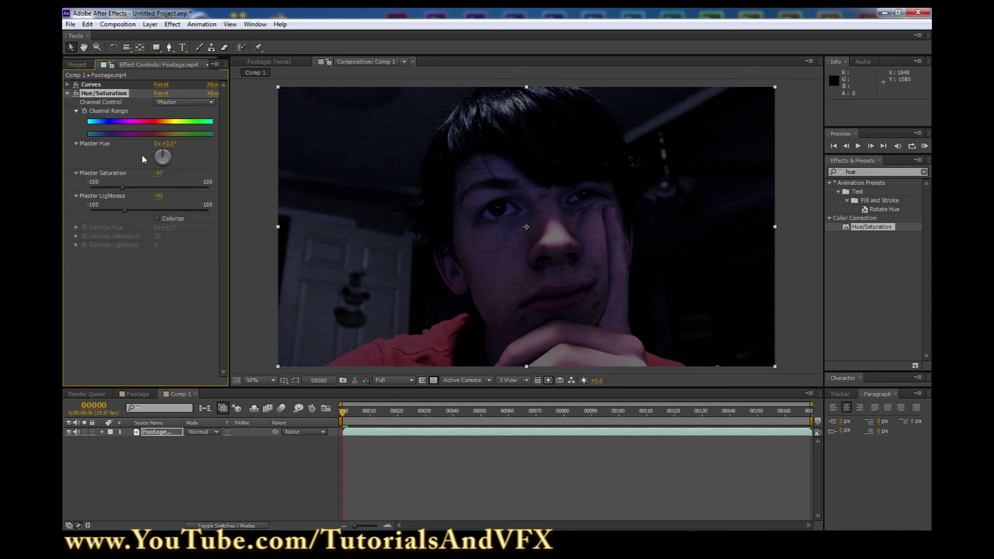
{"action": "left_click_drag", "start_coordinate": [123, 210], "coordinate": [133, 211]}
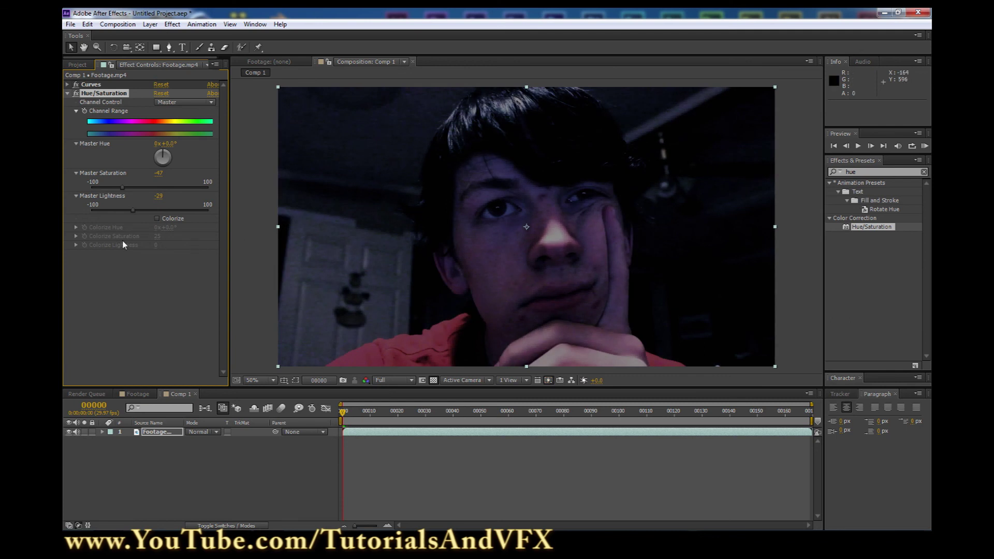
{"action": "left_click_drag", "start_coordinate": [133, 211], "coordinate": [102, 213]}
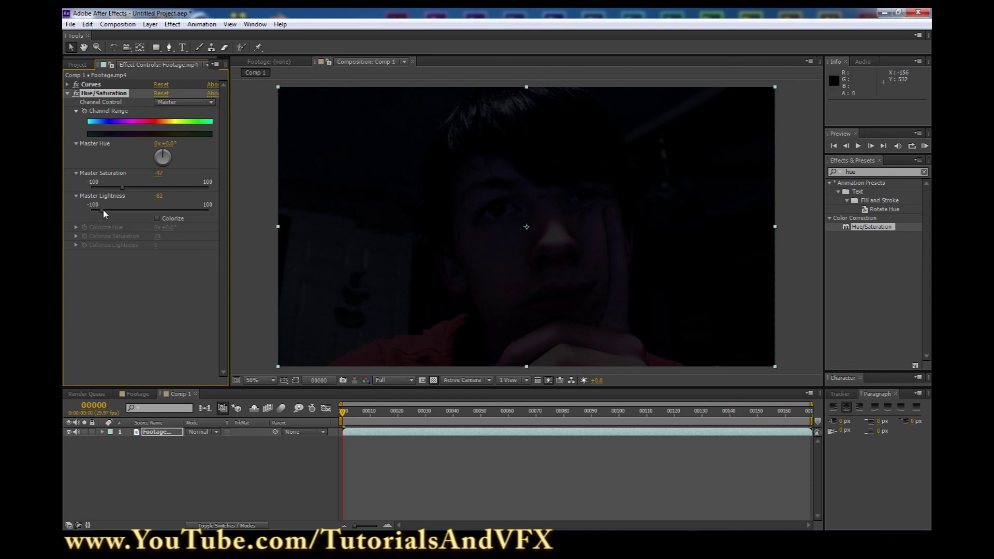
{"action": "left_click_drag", "start_coordinate": [104, 211], "coordinate": [126, 212]}
{"action": "left_click", "coordinate": [172, 288]}
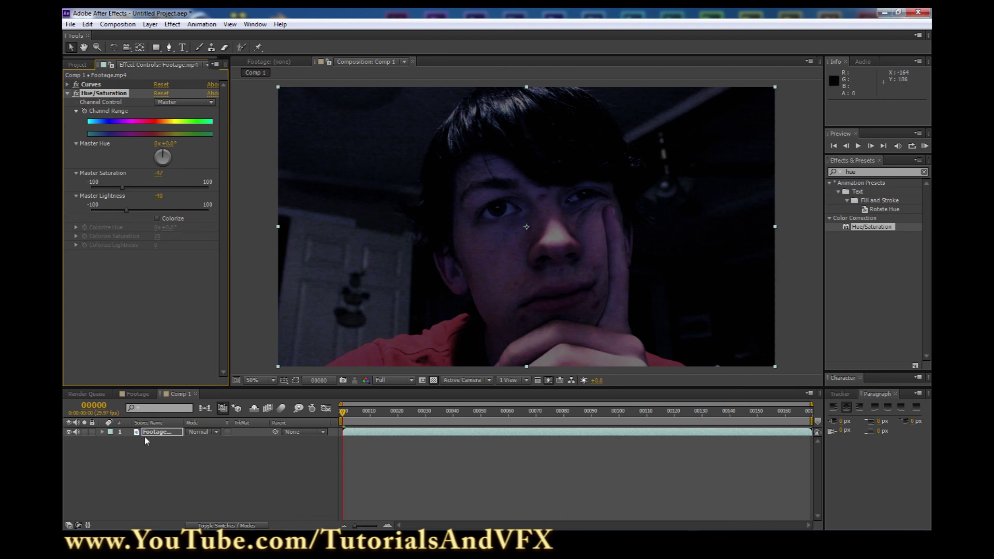
{"action": "left_click", "coordinate": [159, 433]}
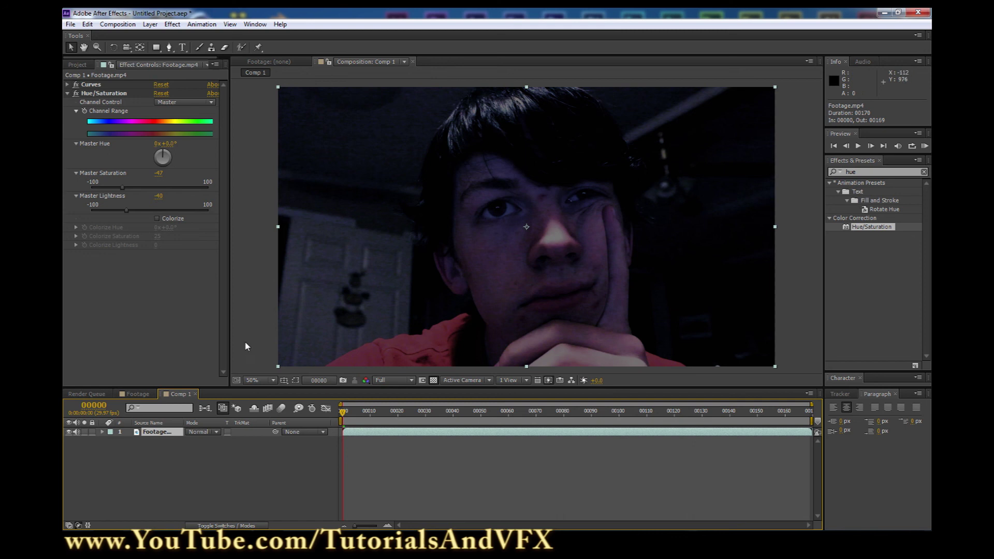
Make Black Solid 1's vignette visible, toggling it off and on twice to compare
{"action": "left_click", "coordinate": [156, 26]}
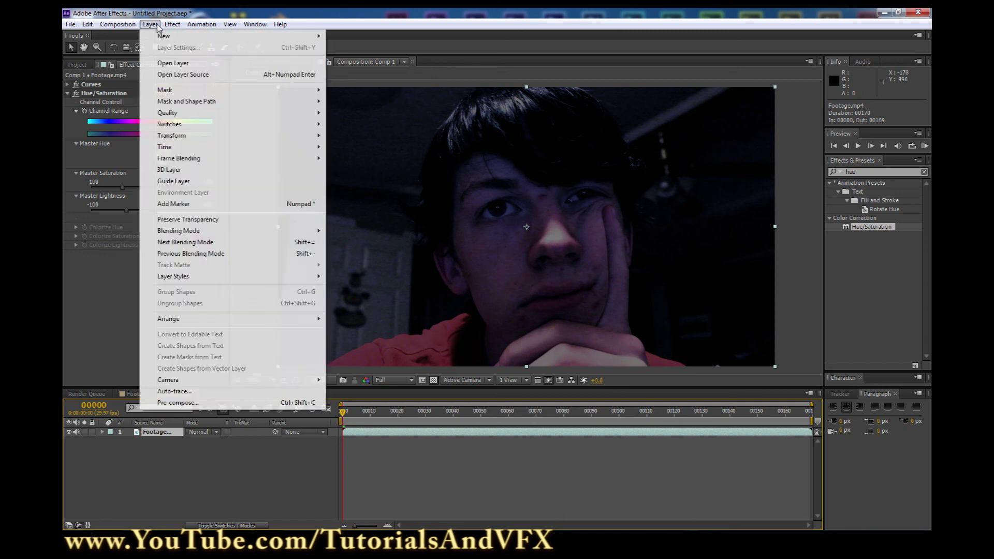
{"action": "mouse_move", "coordinate": [192, 40]}
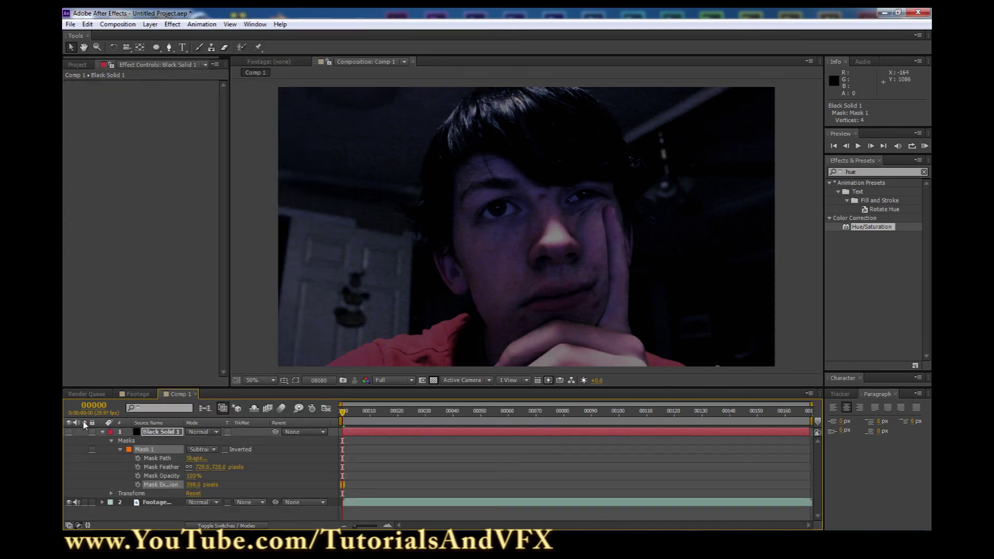
{"action": "left_click", "coordinate": [69, 432]}
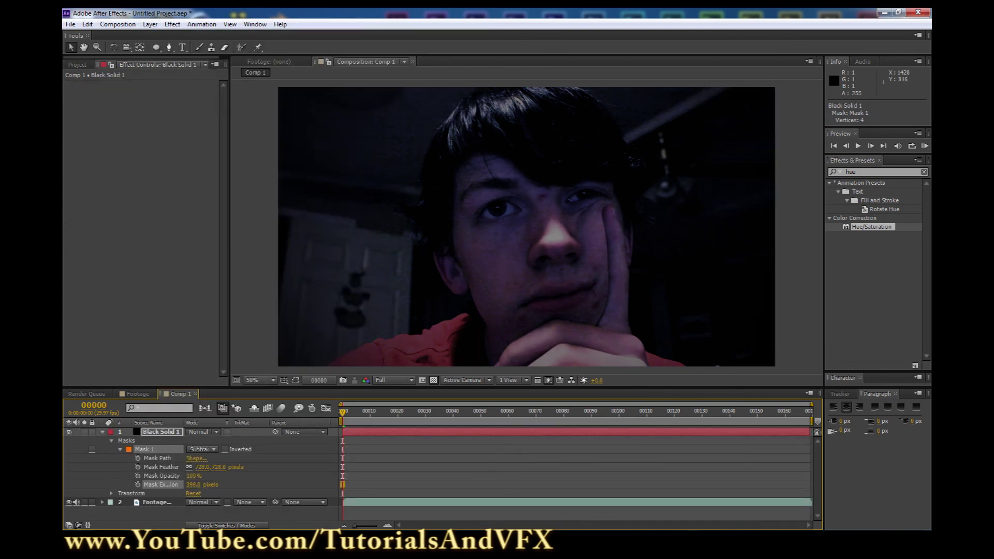
{"action": "left_click", "coordinate": [175, 433]}
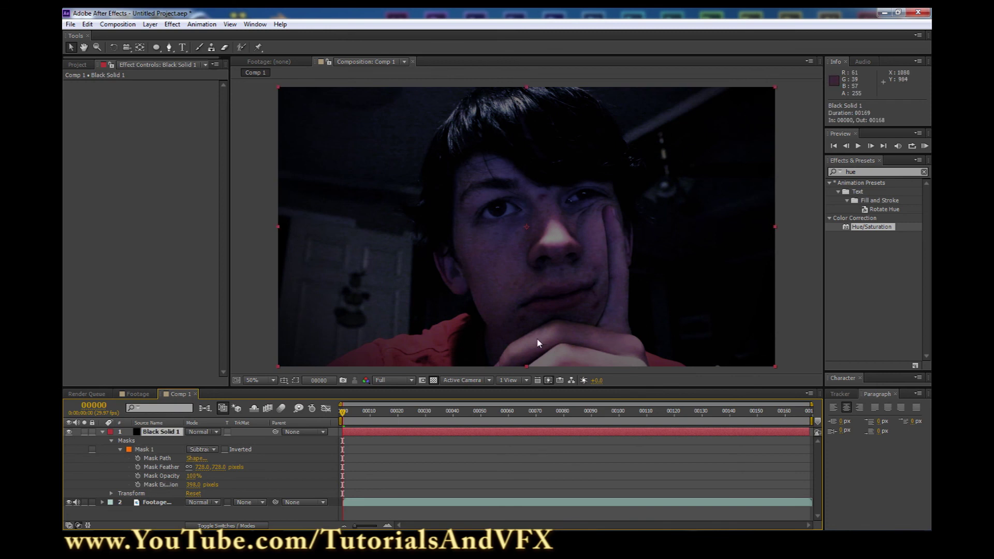
{"action": "left_click", "coordinate": [69, 432]}
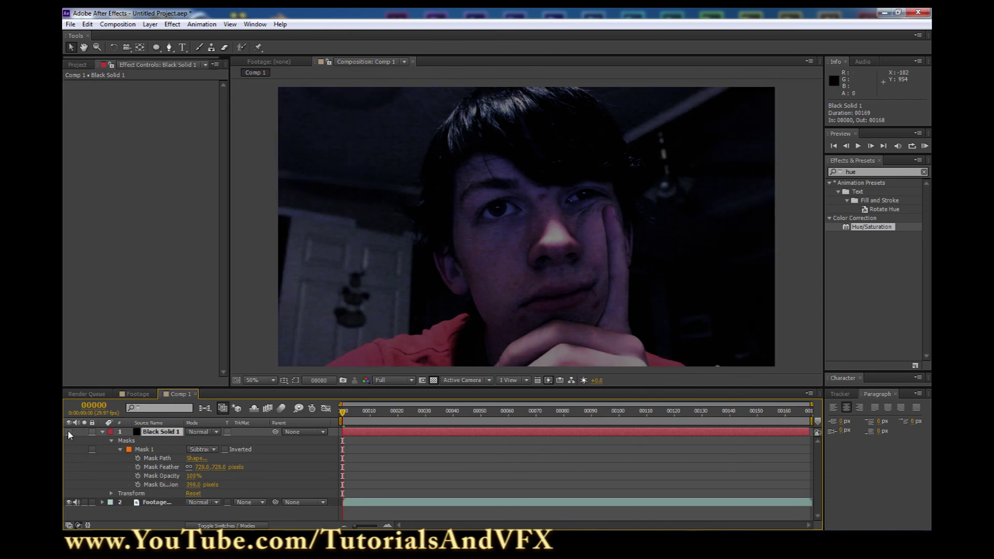
{"action": "left_click", "coordinate": [69, 433]}
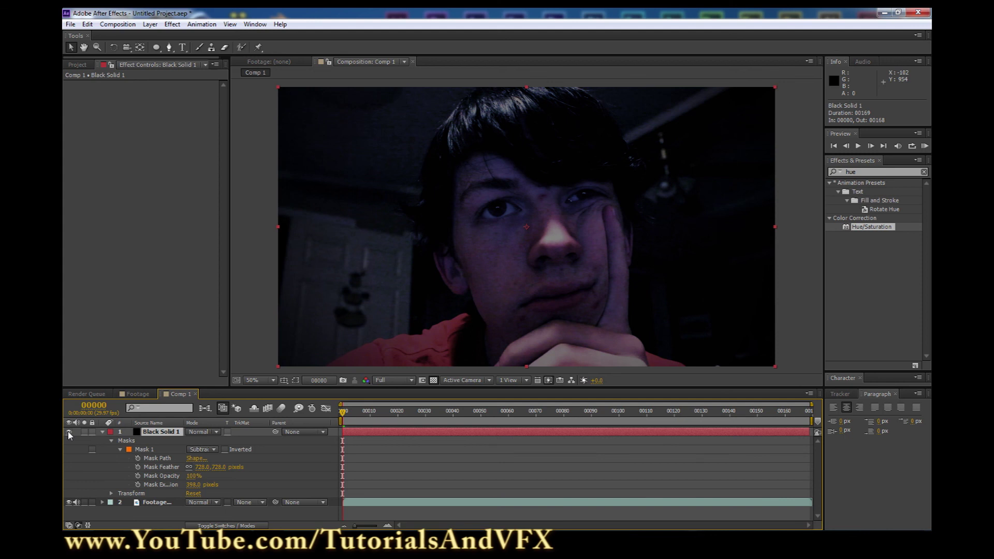
{"action": "left_click", "coordinate": [69, 432]}
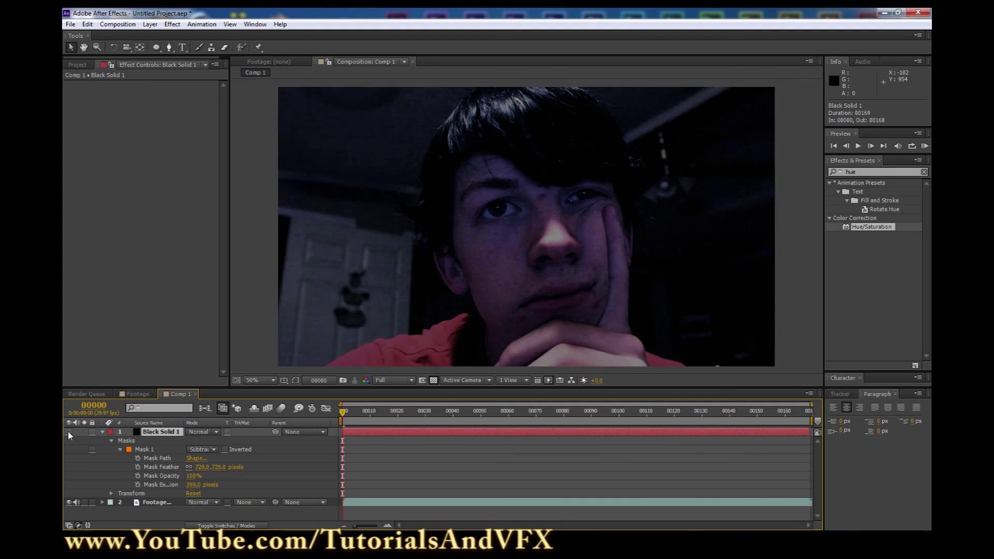
{"action": "left_click", "coordinate": [68, 432]}
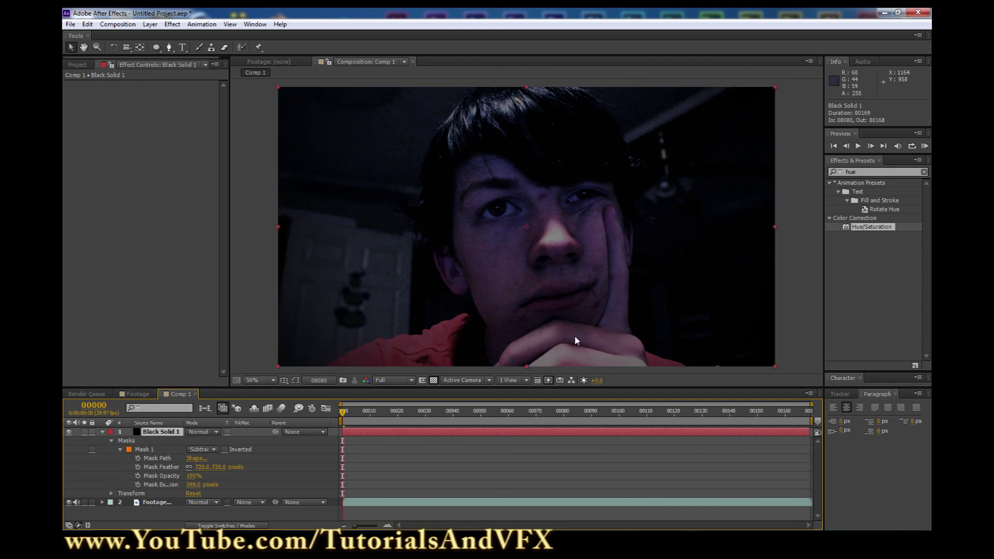